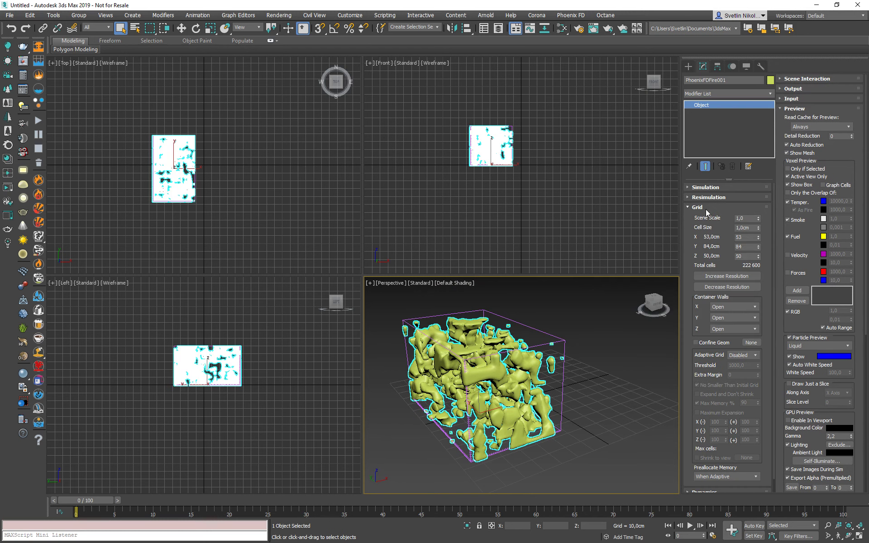
Resize the PhoenixFDFire grid to 65 × 82 × 56 cells at the 1 cm cell size
mouse_move(757, 237)
mouse_down()
mouse_move(757, 227)
mouse_move(760, 252)
mouse_up()
alt+middle_drag(475, 349, 502, 366)
middle_drag(502, 366, 520, 377)
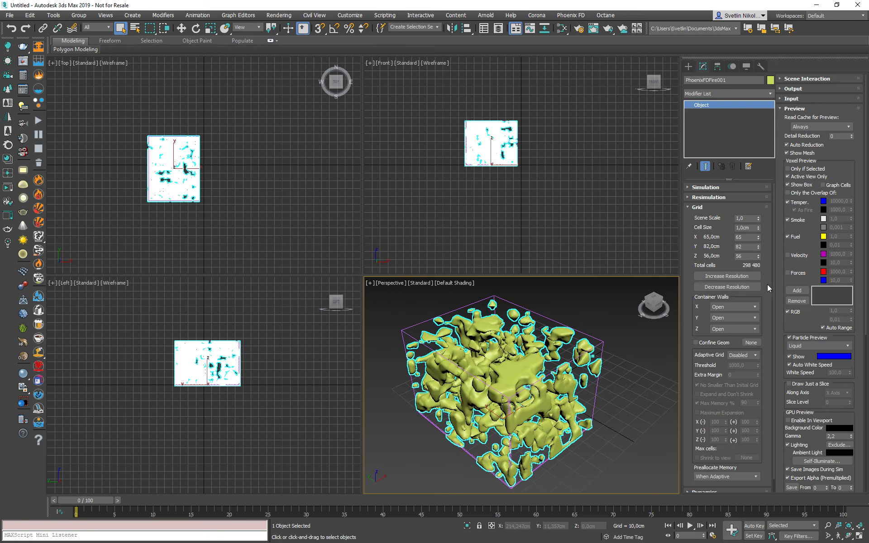
Increase the simulator's grid resolution in stages to a cell size of 0.328 cm, checking the mesh detail up close
click(734, 276)
click(735, 276)
scroll(520, 384, up, 5)
middle_drag(597, 339, 630, 323)
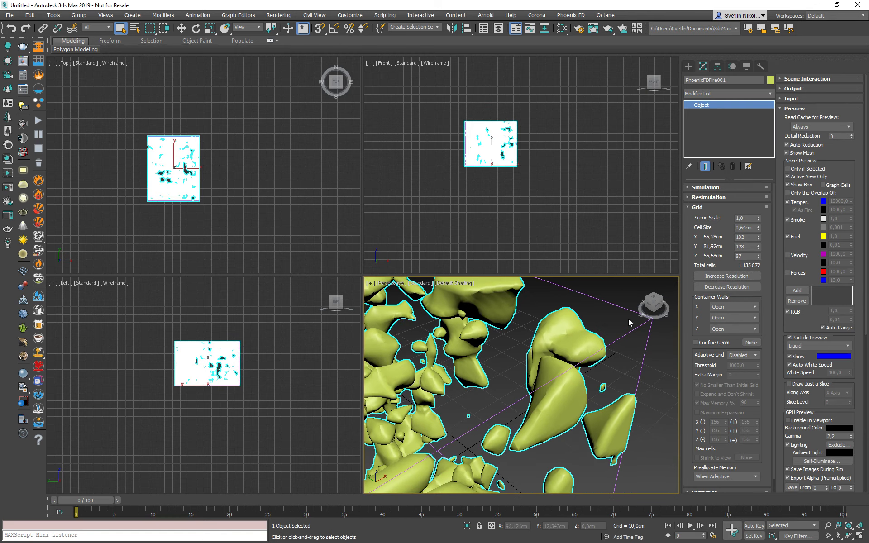
click(725, 276)
click(727, 276)
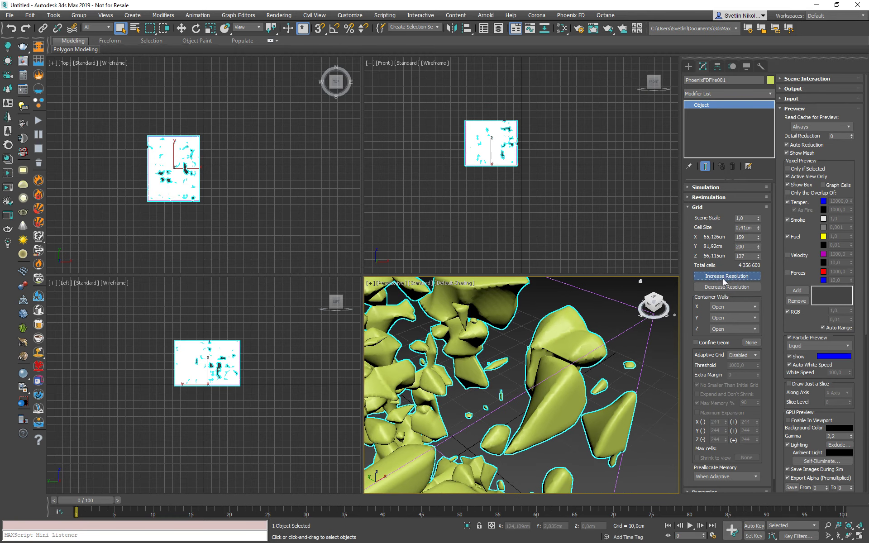
click(724, 276)
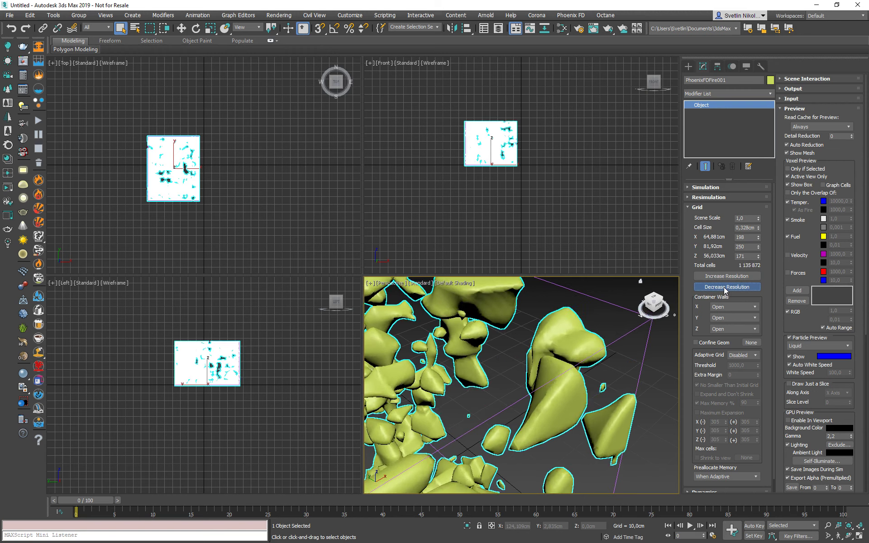
Decrease the simulator's grid resolution to a coarse cell size of 3.815 cm
click(724, 288)
click(724, 288)
click(724, 288)
click(724, 288)
click(724, 287)
click(724, 288)
scroll(508, 357, down, 5)
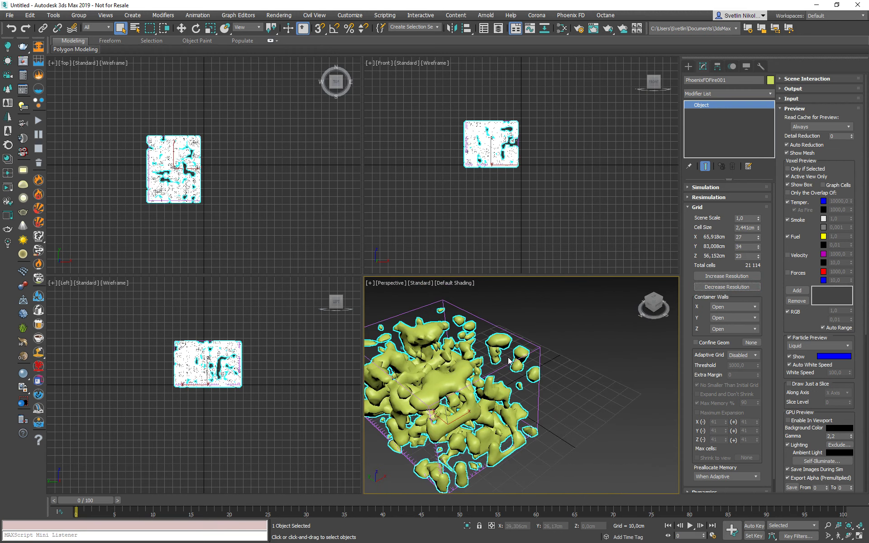
middle_drag(469, 372, 549, 349)
click(719, 286)
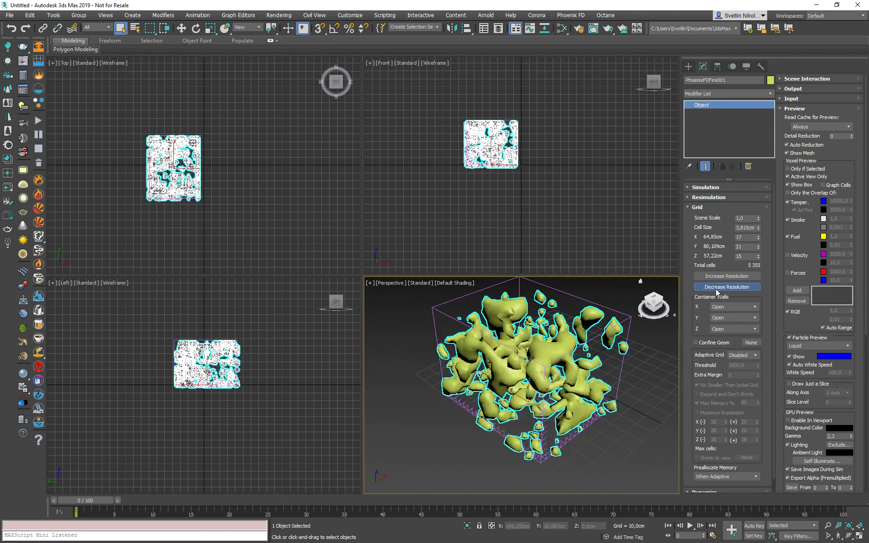
click(719, 287)
Adjust the simulator's grid resolution to a cell size of 1.25 cm
click(720, 278)
click(720, 278)
click(720, 278)
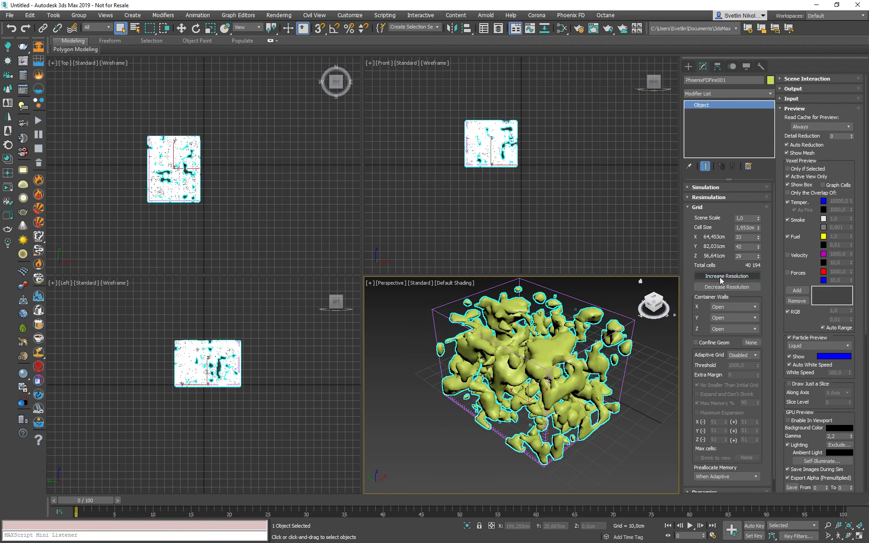
click(719, 277)
click(720, 278)
middle_drag(542, 357, 519, 368)
Place the scene's Dent map in the Slate Material Editor view and open its parameters
key(m)
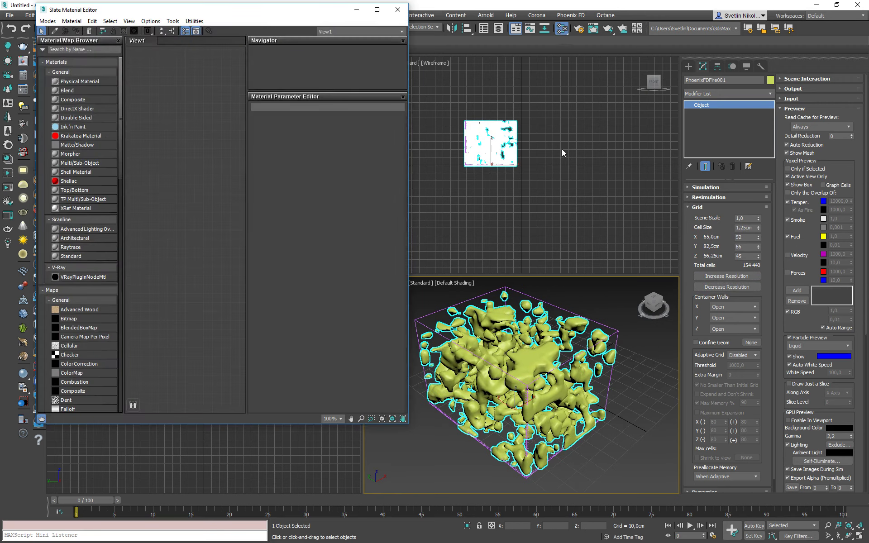
drag(269, 14, 260, 16)
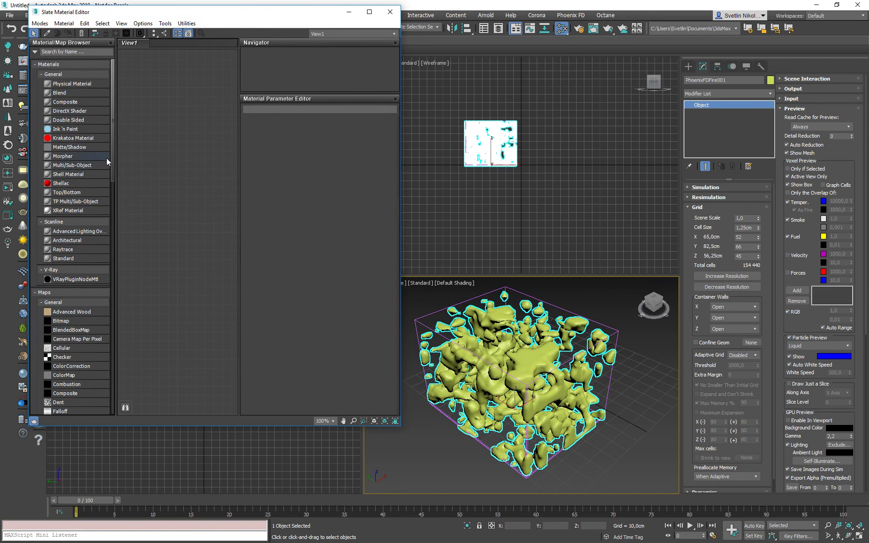
drag(113, 146, 110, 382)
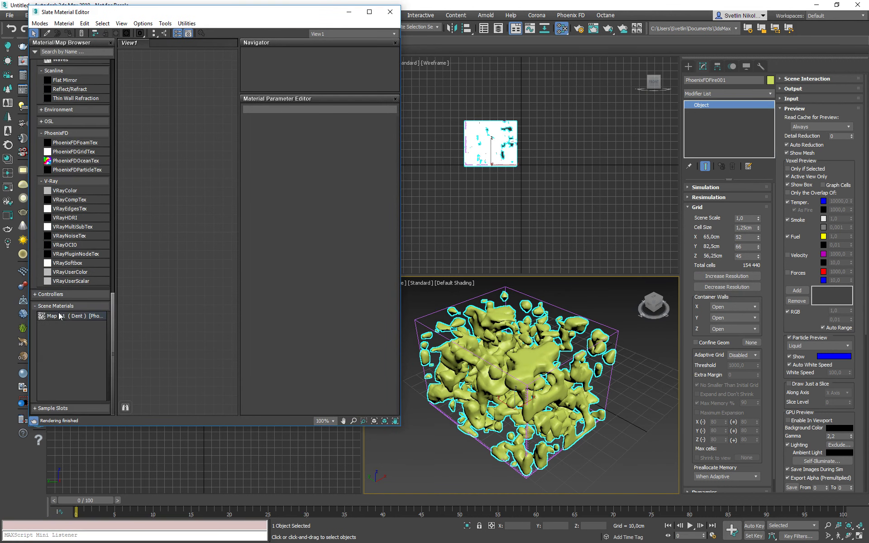
drag(59, 318, 152, 233)
double_click(181, 225)
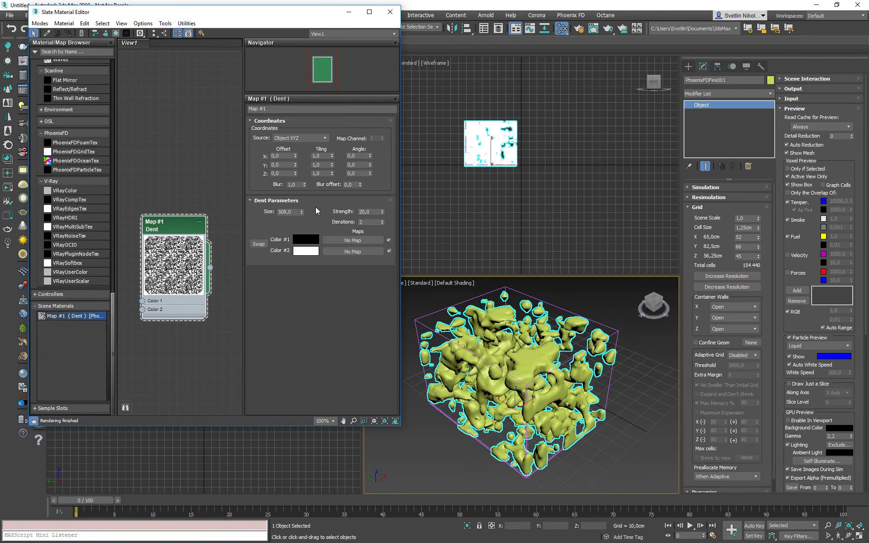
Raise the Dent map's size to 1165 to enlarge the shapes in the mesh
drag(302, 212, 300, 144)
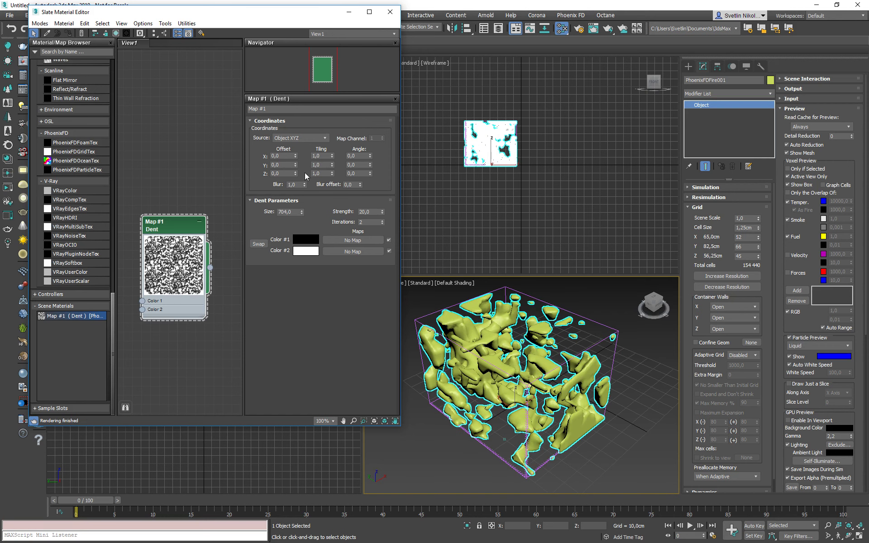
drag(301, 213, 302, 48)
drag(301, 212, 302, 170)
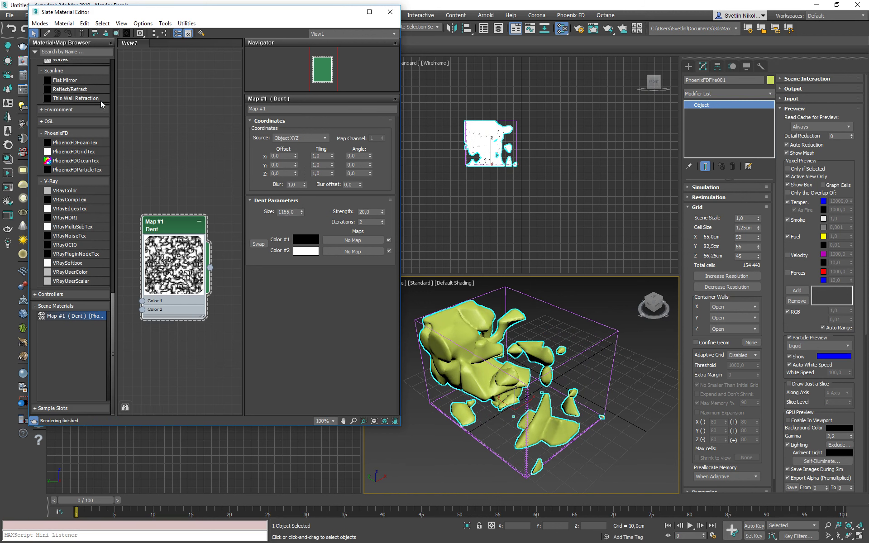
Add a general Noise map above the Dent map and open its parameters
click(76, 52)
text(noise)
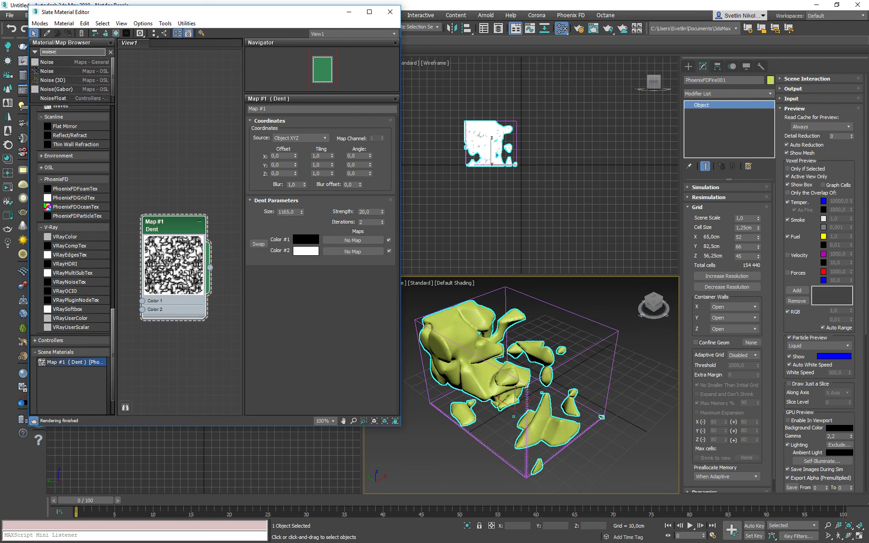
drag(47, 62, 166, 82)
double_click(149, 117)
double_click(134, 117)
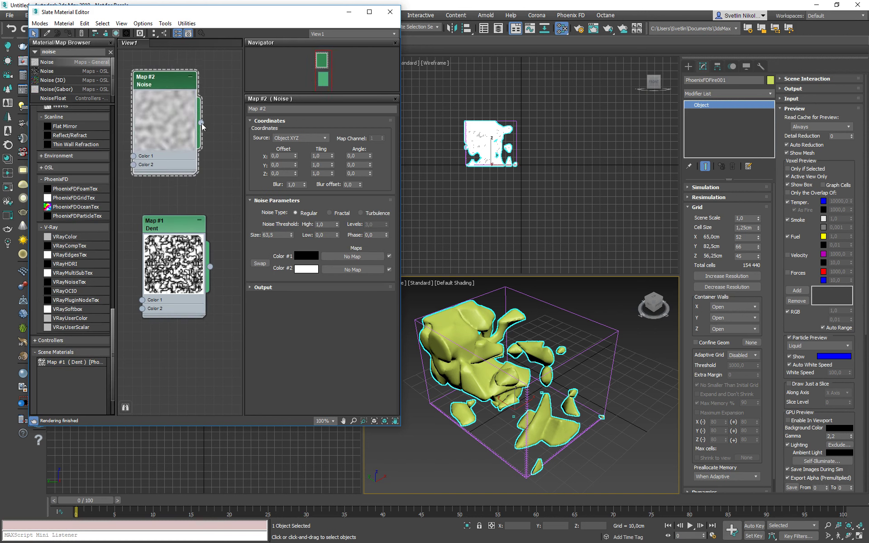
Replace the Dent map in the simulator's rendering surface texture with the Noise map as an instance
click(797, 109)
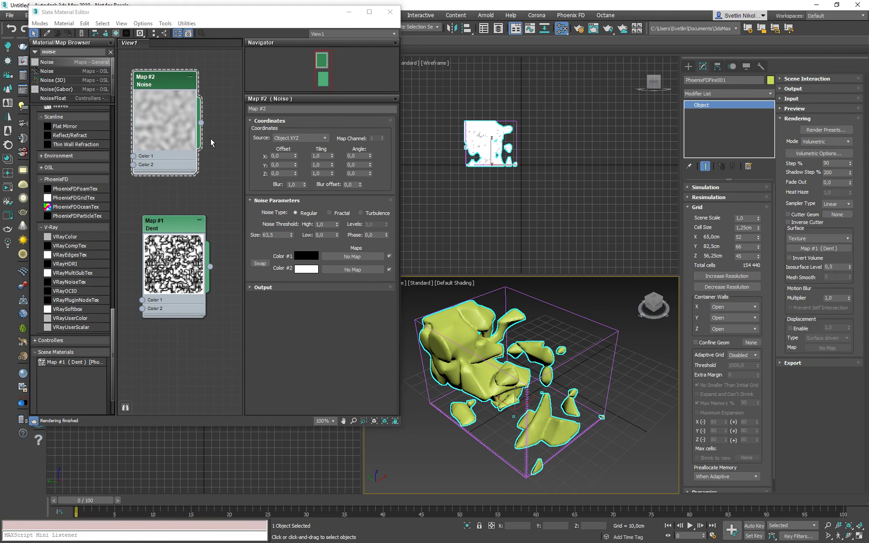
drag(201, 123, 834, 252)
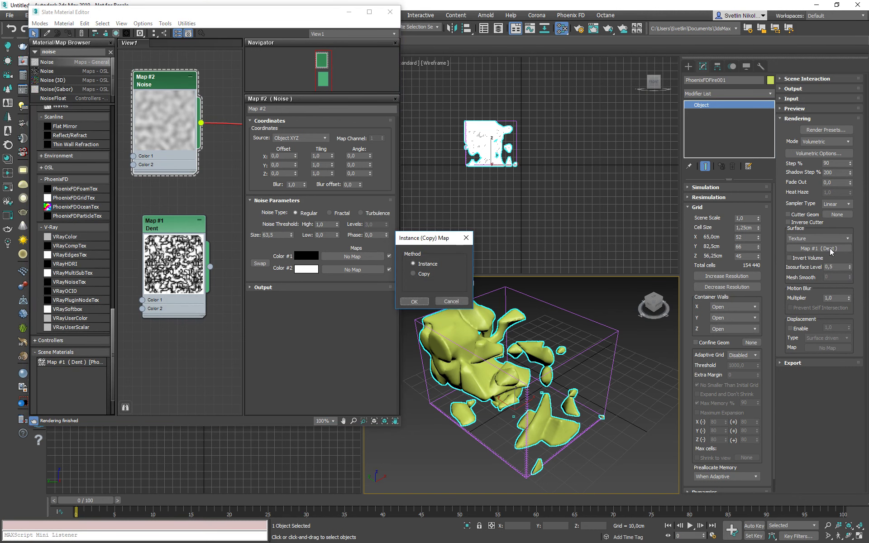
click(420, 300)
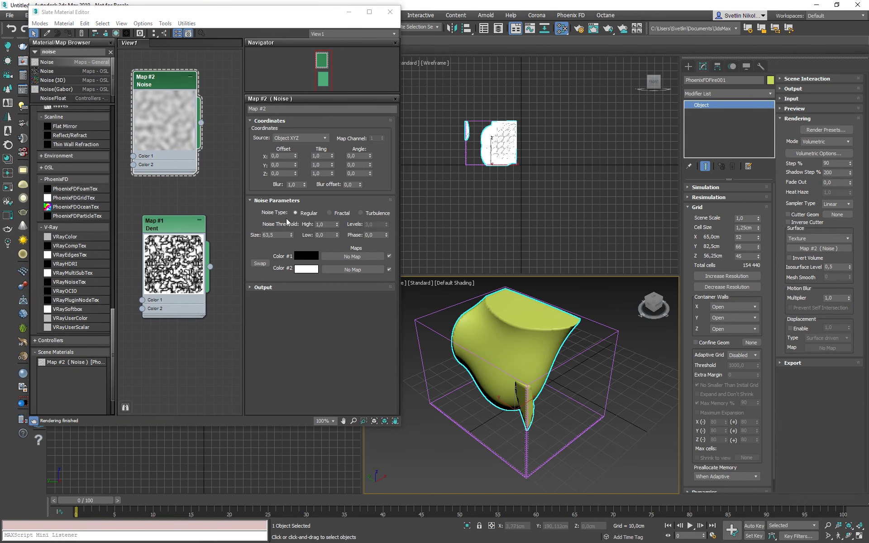
Reduce the Noise map's size to 10 and further to 7.2
click(277, 234)
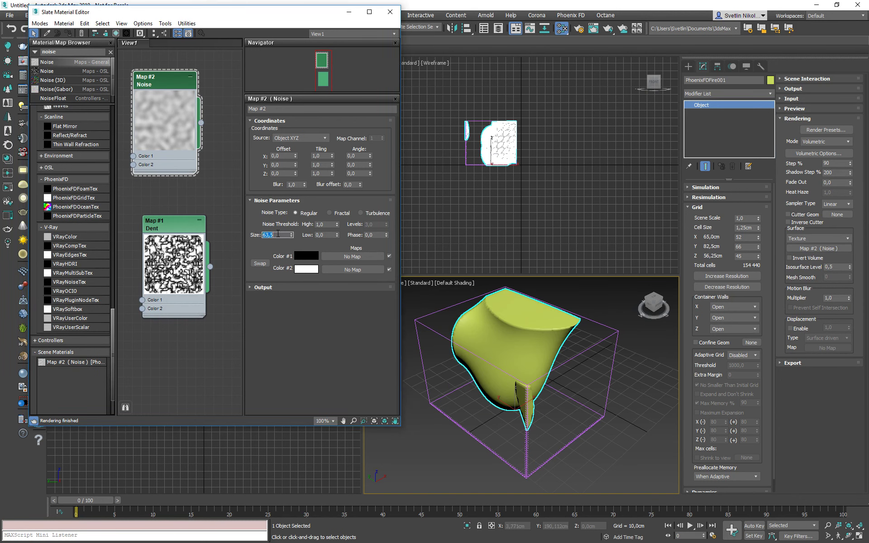
text(10)
key(Return)
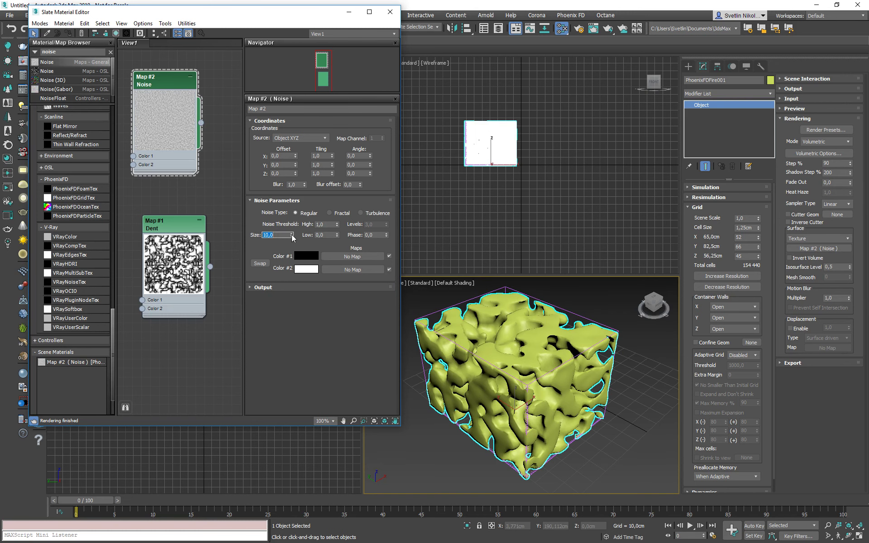
drag(291, 234, 291, 247)
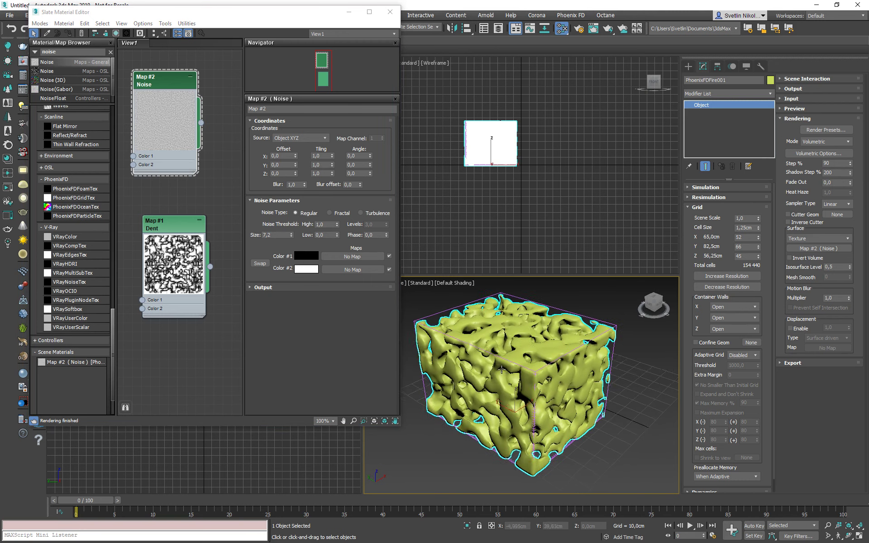
Set the simulator's isosurface level to 0.54 and inspect the mesh from another angle
drag(850, 267, 851, 266)
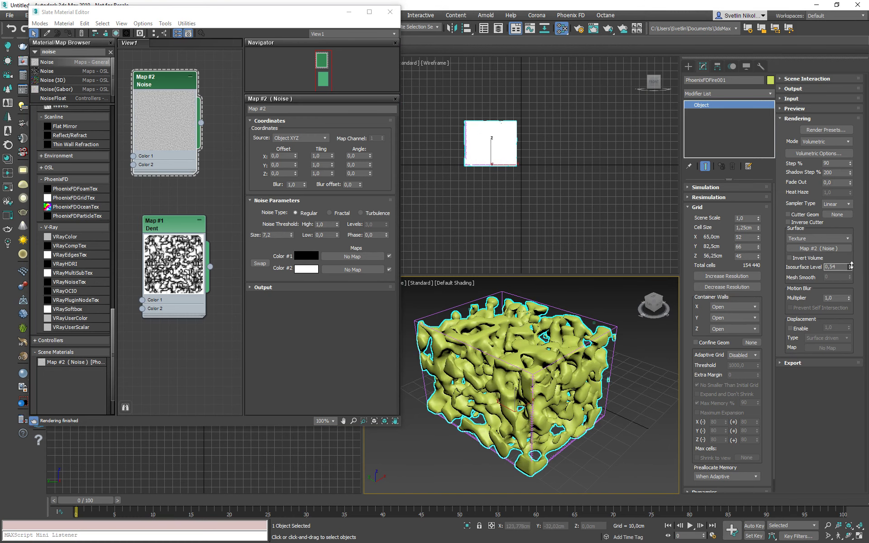
alt+middle_drag(518, 390, 132, 467)
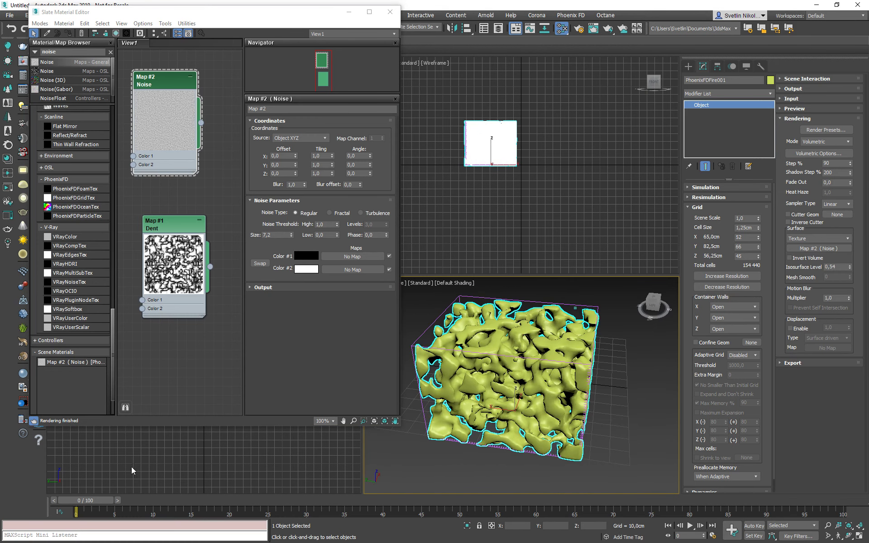
Animate the Noise map's phase with Auto Key from 0.1 at frame 0 to 10 at frame 58, and scrub to frame 11
drag(102, 503, 68, 502)
click(753, 525)
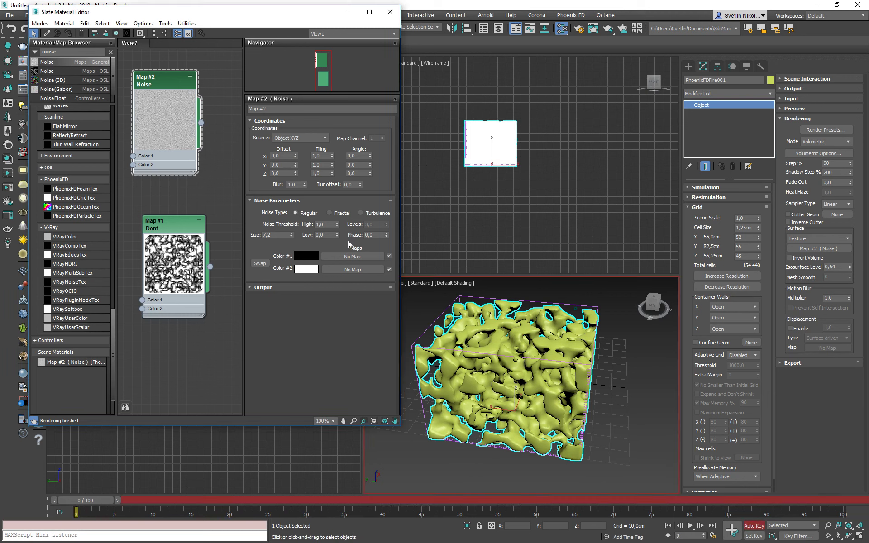
click(385, 233)
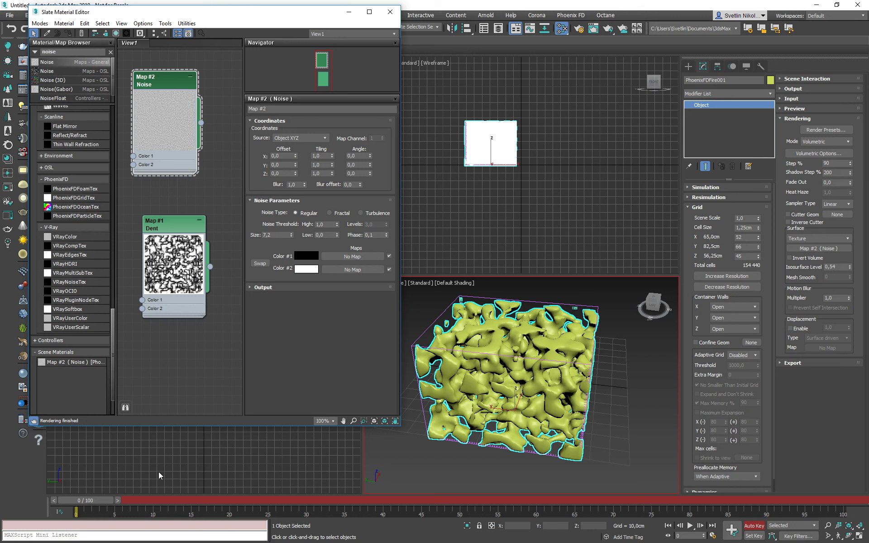
drag(86, 500, 511, 500)
double_click(372, 233)
text(10)
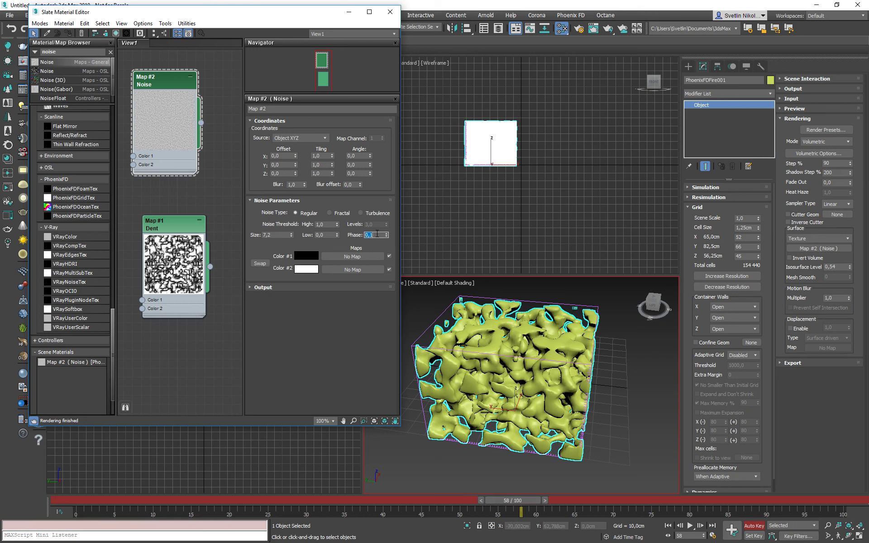
key(Return)
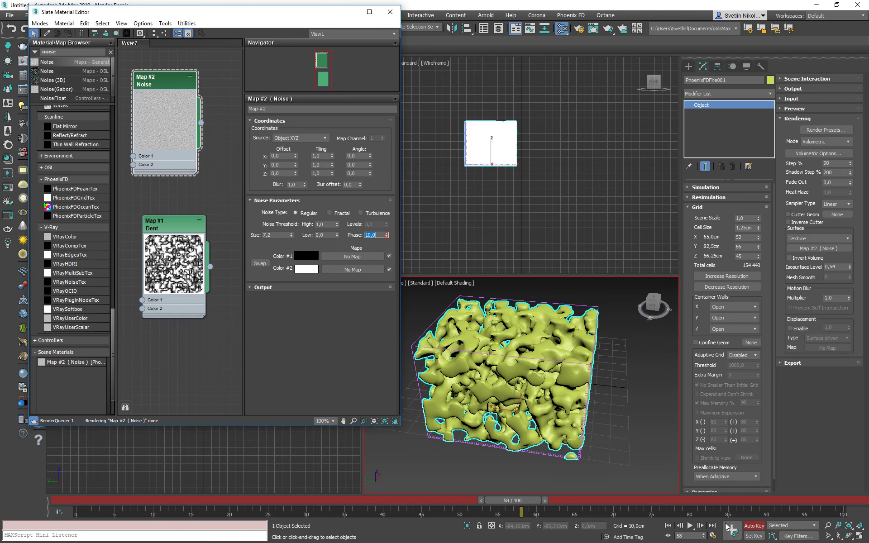
click(753, 526)
drag(524, 501, 171, 514)
Try World XYZ as the Noise map's coordinate source and restore Object XYZ
click(297, 138)
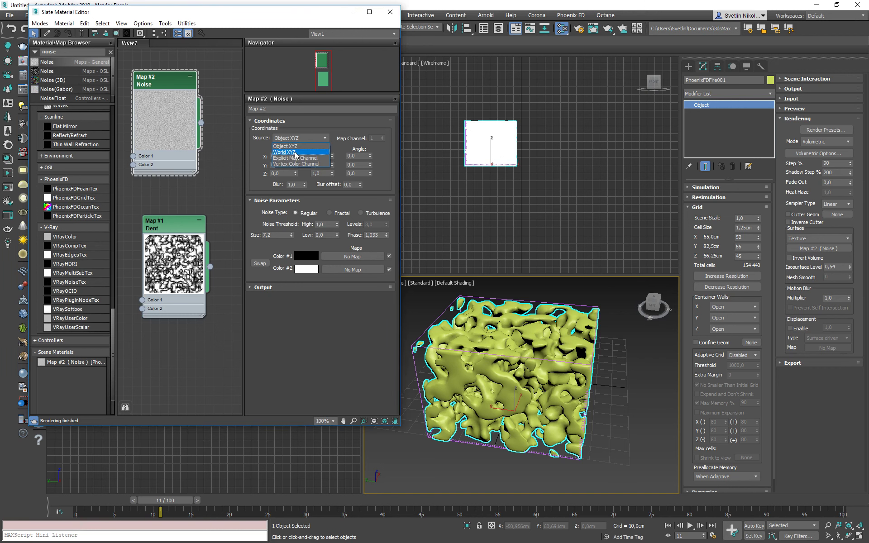
click(296, 152)
click(297, 138)
click(286, 146)
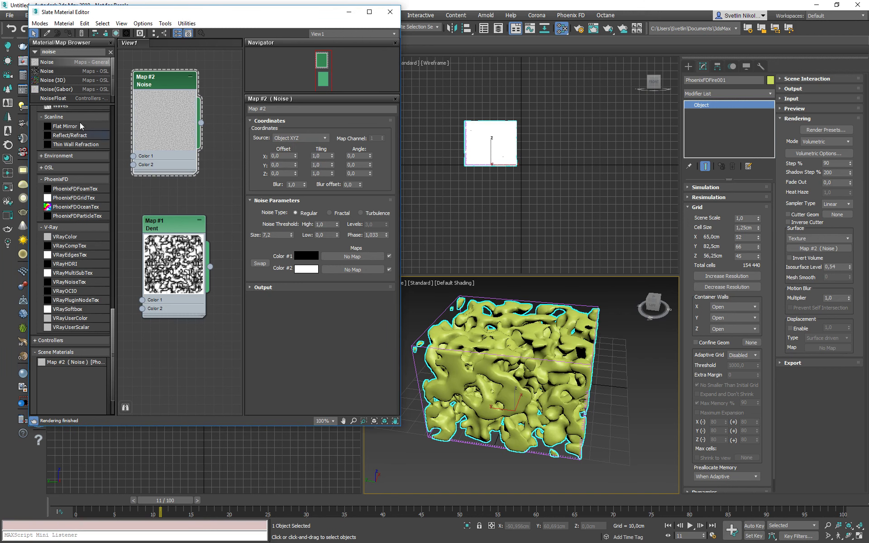
Add a Gradient Ramp map and connect it to Color 2 of the Noise map
text(grad)
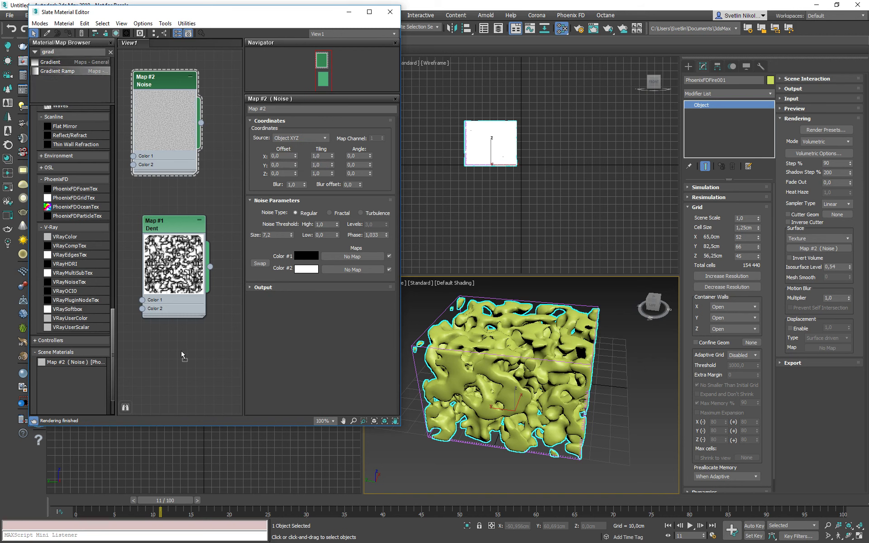
drag(181, 351, 181, 353)
drag(144, 293, 213, 240)
drag(185, 358, 149, 256)
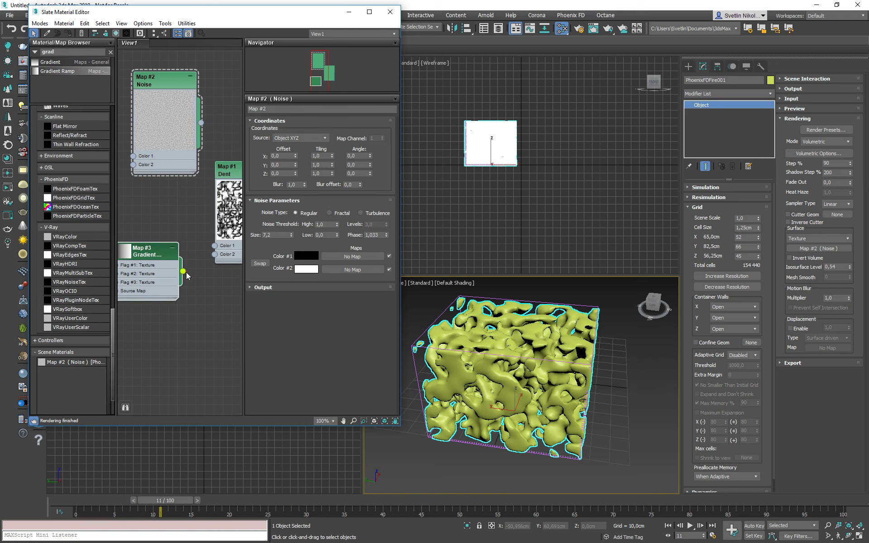
drag(183, 271, 133, 165)
drag(137, 257, 155, 257)
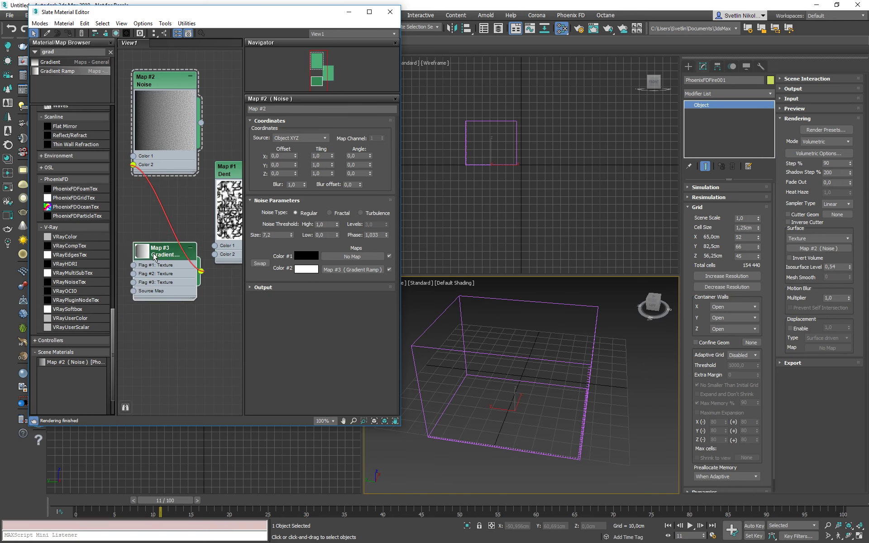
Set the Gradient Ramp's mapping to Planar from Object XYZ
double_click(155, 257)
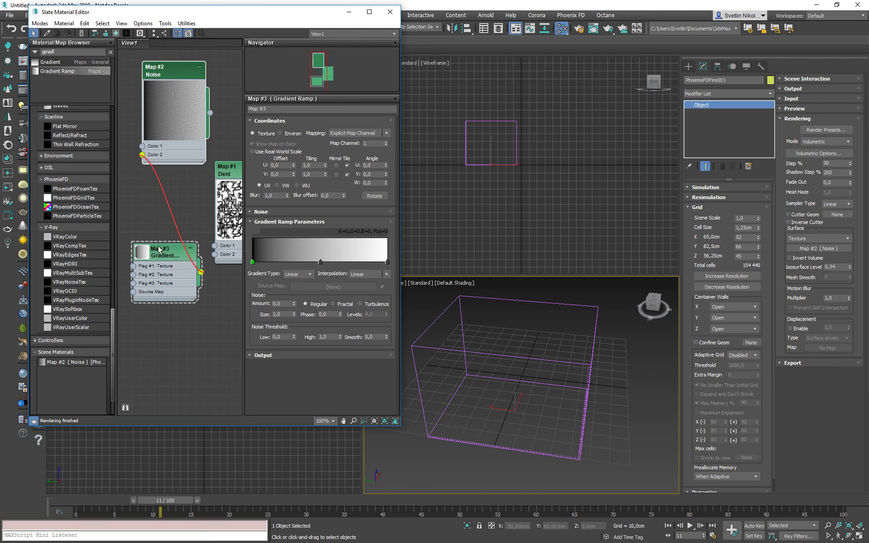
click(353, 134)
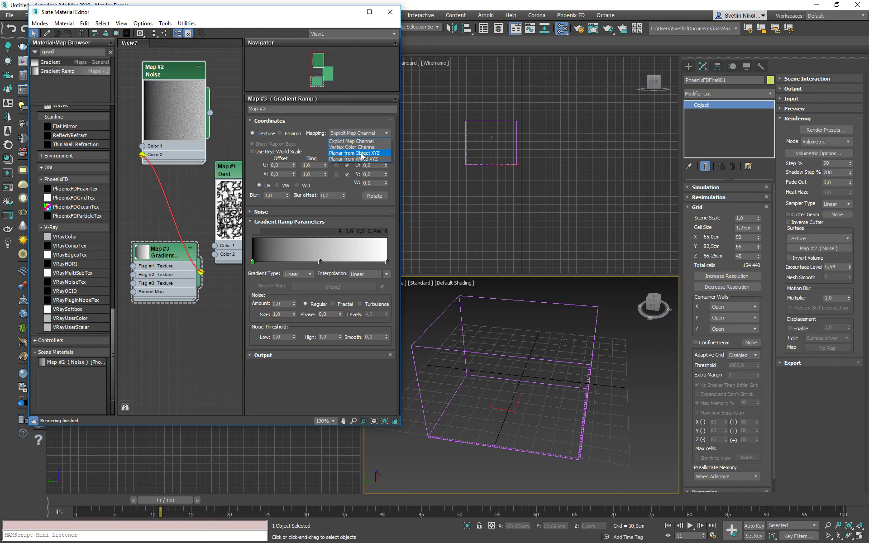
click(365, 153)
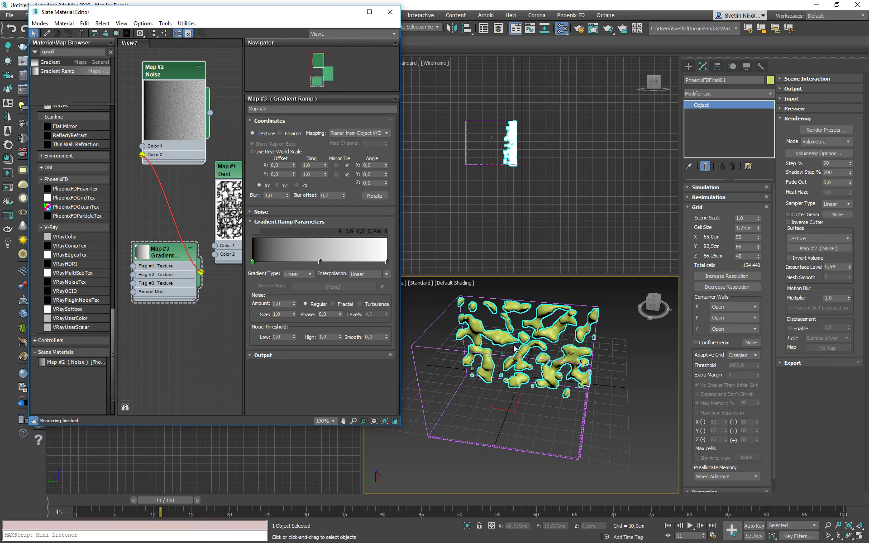
Move the Gradient Ramp's grey middle flag to position 12 and add a near-white flag towards the ramp's white end
mouse_move(471, 391)
alt+middle_down()
mouse_move(529, 406)
mouse_move(477, 400)
alt+middle_up()
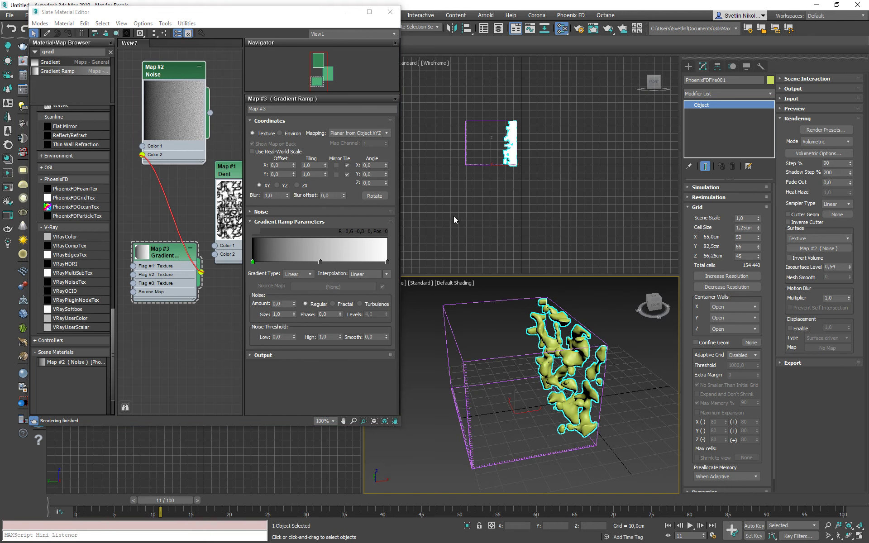
drag(320, 262, 270, 263)
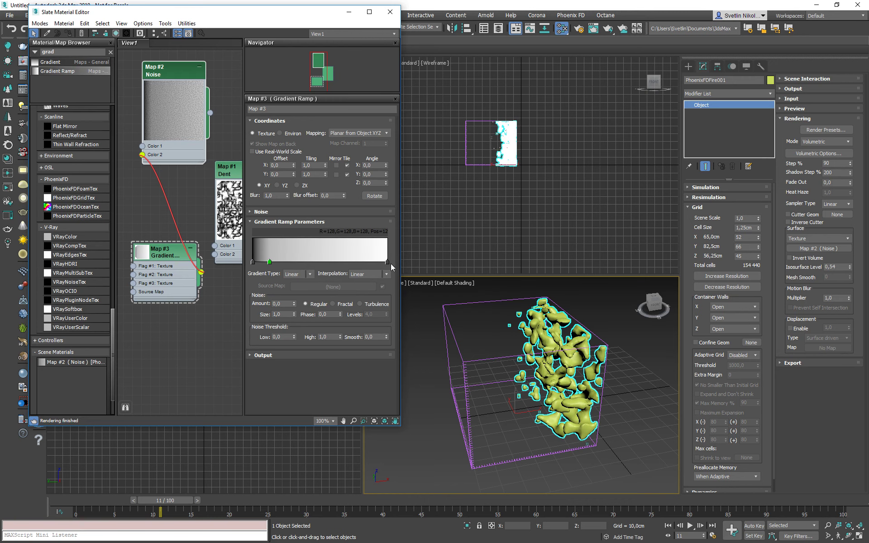
drag(382, 263, 341, 264)
Go to frame 22, nudge the Gradient Ramp's grey flag slightly towards white, and place the near-white flag at position 72
drag(169, 499, 254, 499)
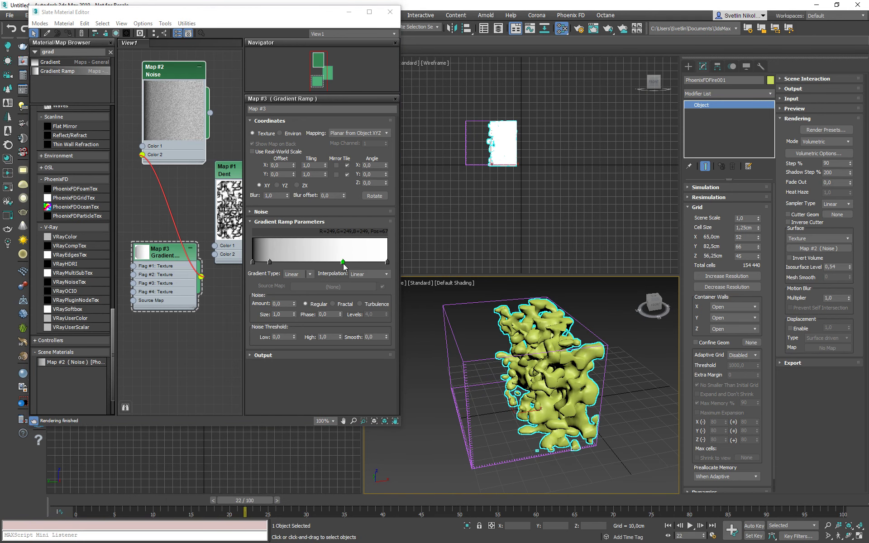
drag(342, 262, 383, 262)
mouse_move(269, 262)
mouse_down()
mouse_move(385, 264)
mouse_move(272, 268)
mouse_up()
drag(382, 265, 349, 263)
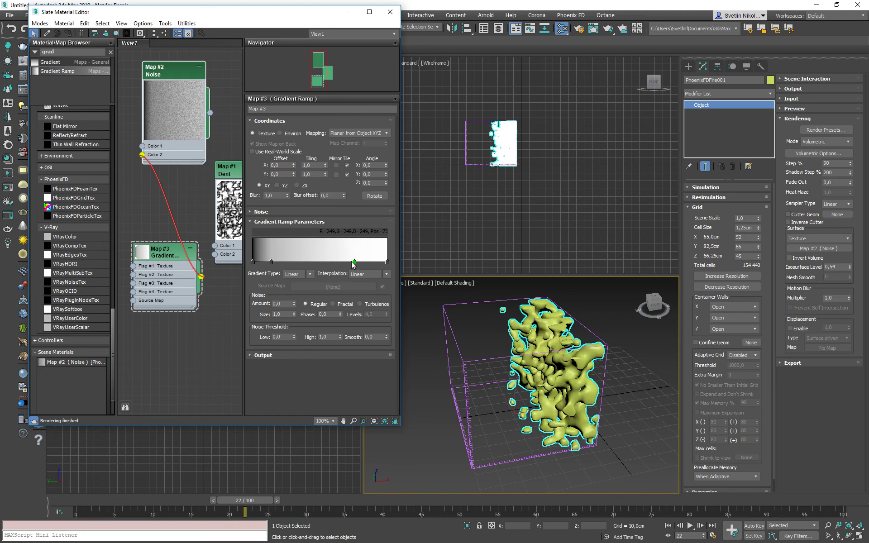
scroll(510, 396, up, 5)
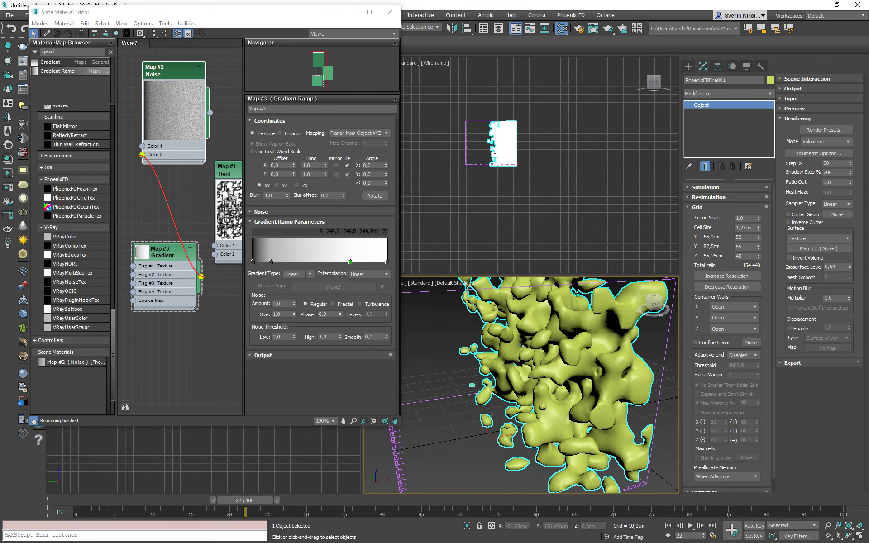
Try the Noise map's Fractal and Turbulence types, and lower the simulator's Isosurface Level to 0.34
click(167, 76)
click(330, 213)
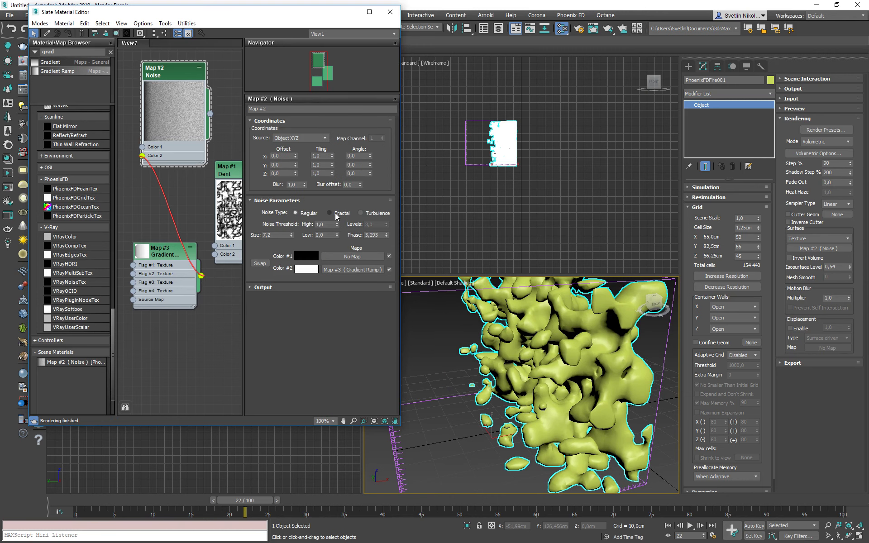
click(371, 213)
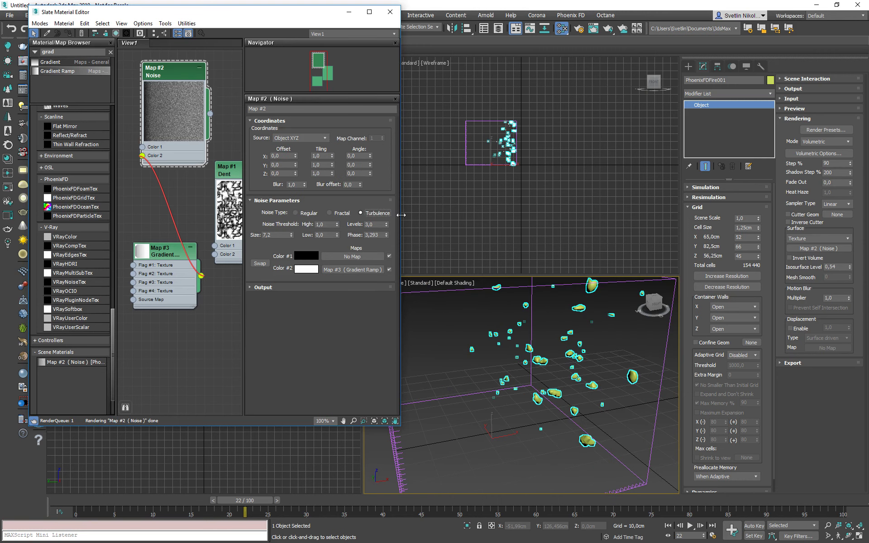
drag(852, 267, 853, 276)
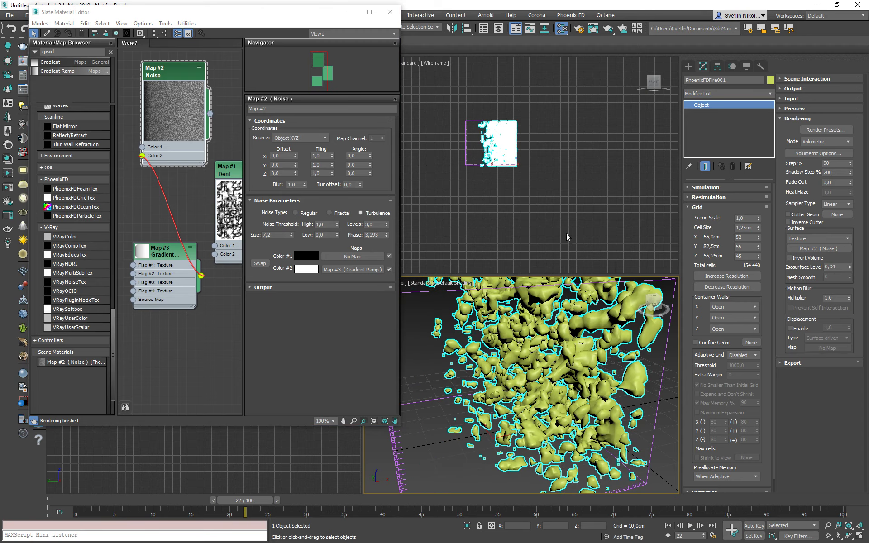
Restore the Noise map's Regular type and set the simulator's Isosurface Level to 0.55
click(307, 213)
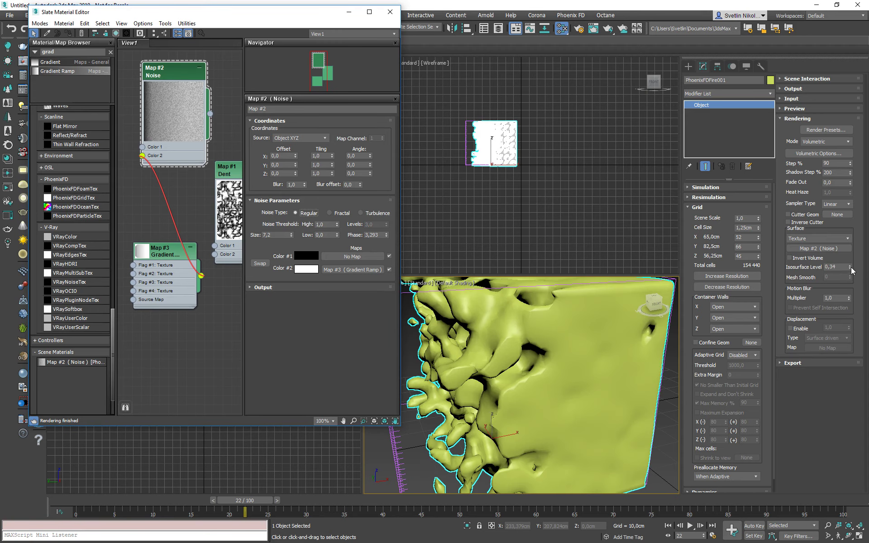
mouse_move(849, 268)
mouse_down()
mouse_move(850, 257)
mouse_move(849, 265)
mouse_up()
middle_drag(520, 344, 521, 351)
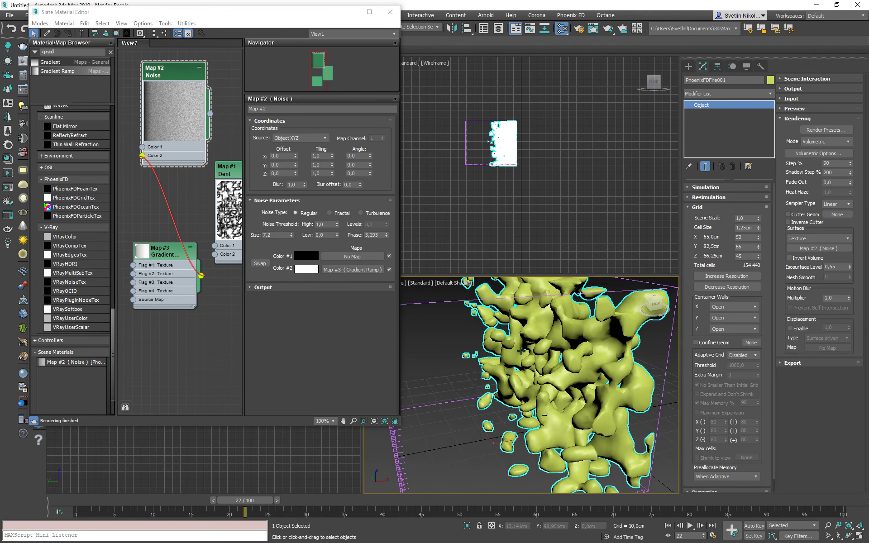
Change the simulator's rendering mode from Volumetric to Mesh and render the Perspective view
scroll(521, 351, down, 5)
click(607, 30)
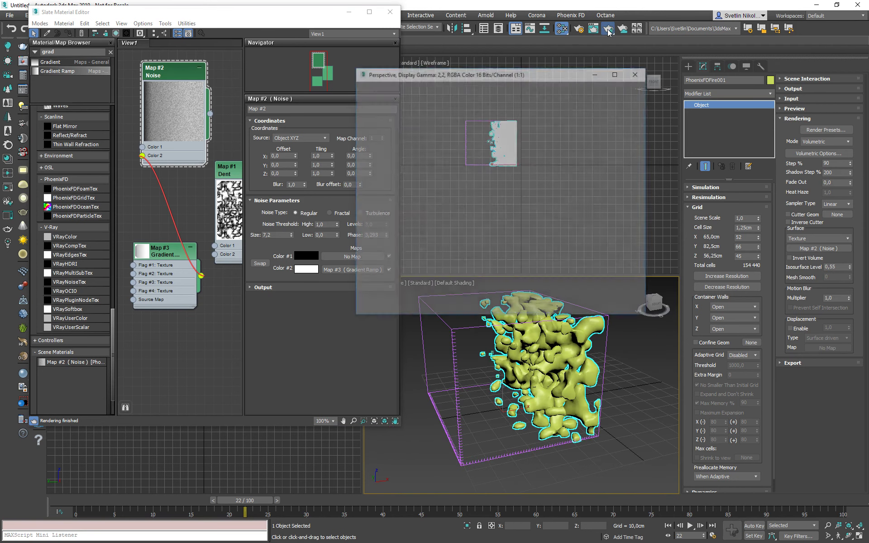
click(806, 143)
click(808, 174)
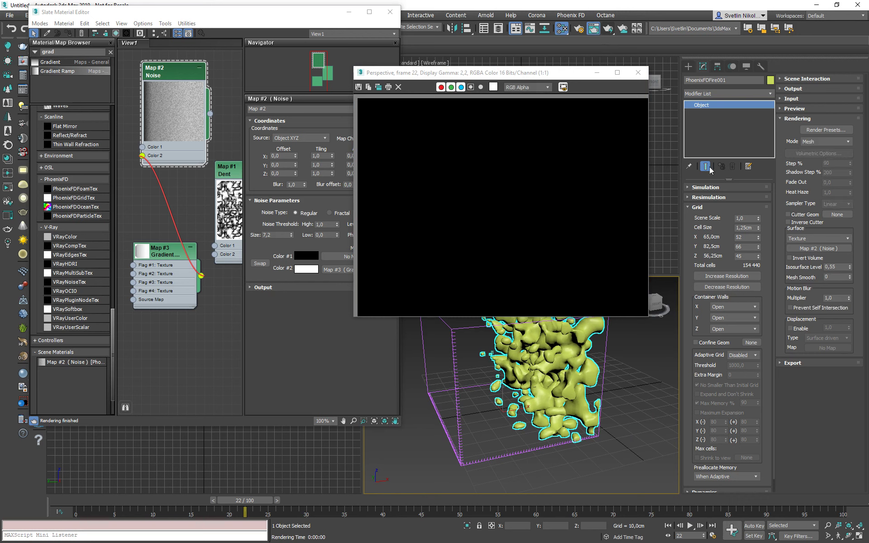
click(608, 29)
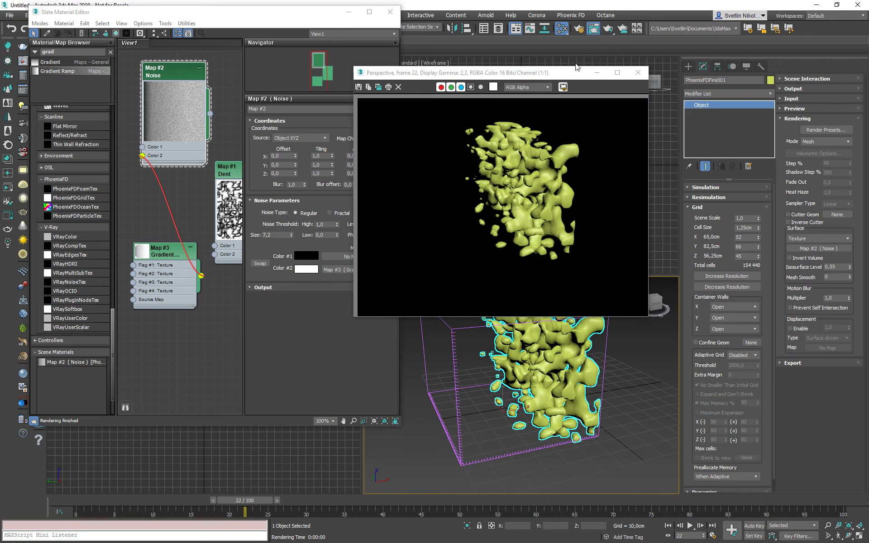
drag(566, 78, 547, 72)
Close the Slate Material Editor and start creating a VRaySun, accepting V-Ray as the current renderer
drag(92, 12, 114, 16)
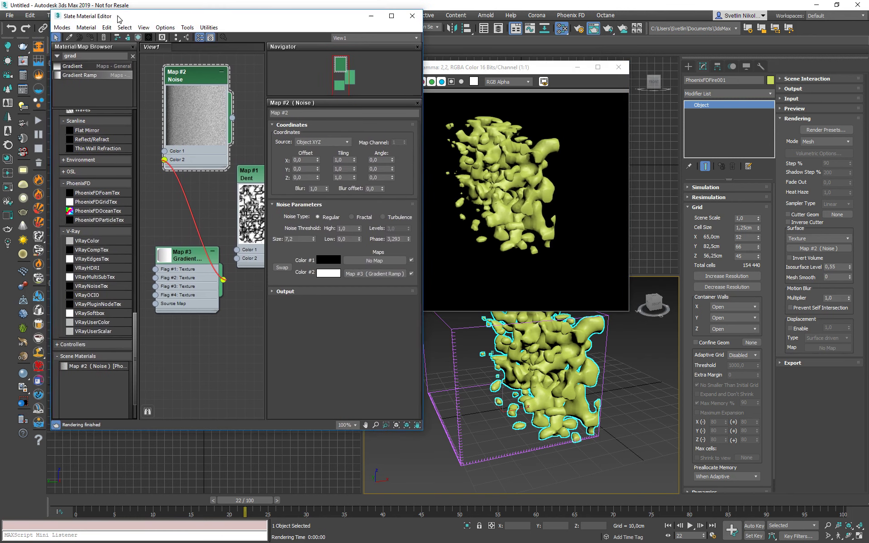
click(410, 16)
click(24, 243)
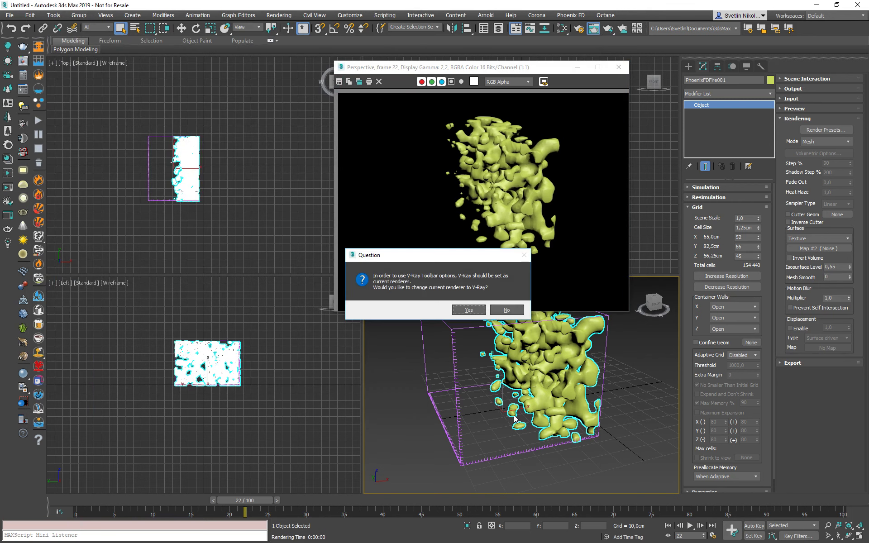
click(472, 307)
Place a VRaySun beside the simulator with its target on the opposite side, and raise the sun to a height of about 52 cm
drag(631, 430, 631, 431)
click(460, 305)
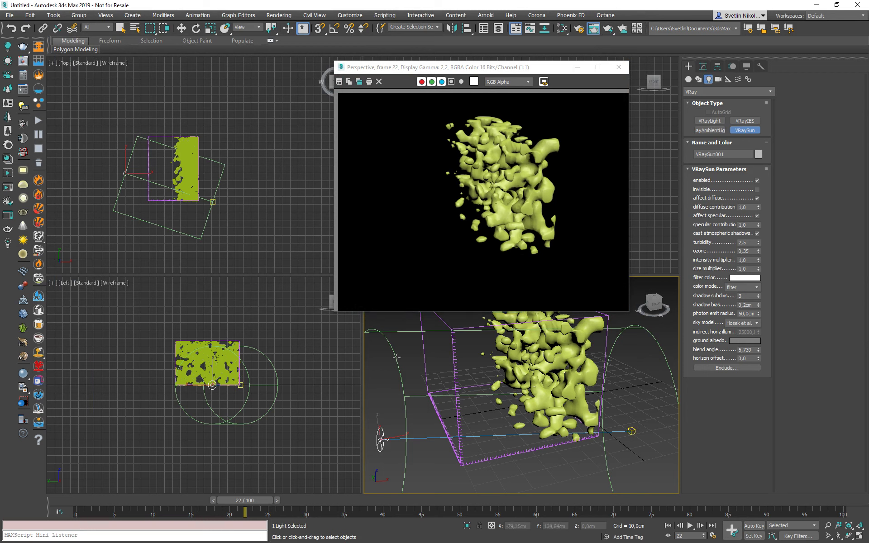
key(w)
drag(380, 422, 368, 322)
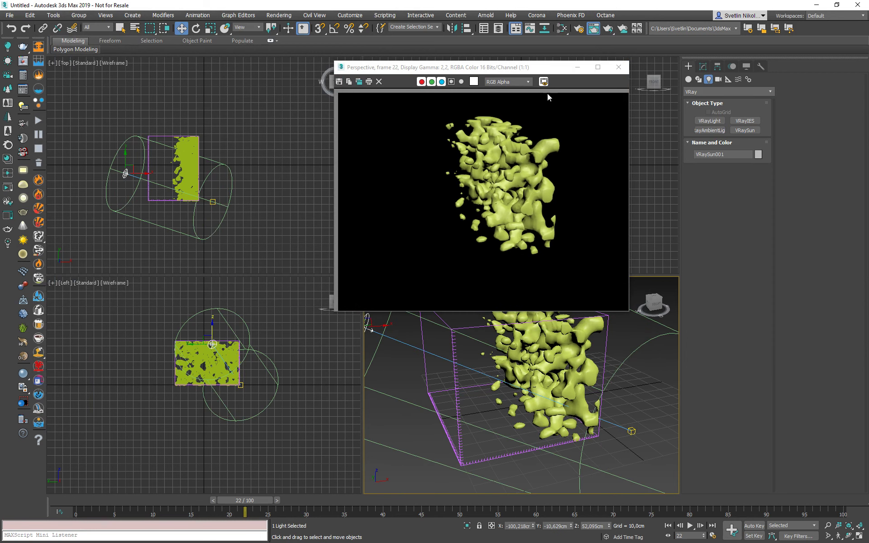
Set the VRaySun's intensity multiplier to 0.04 and render the Perspective view into the V-Ray frame buffer
click(618, 67)
click(703, 66)
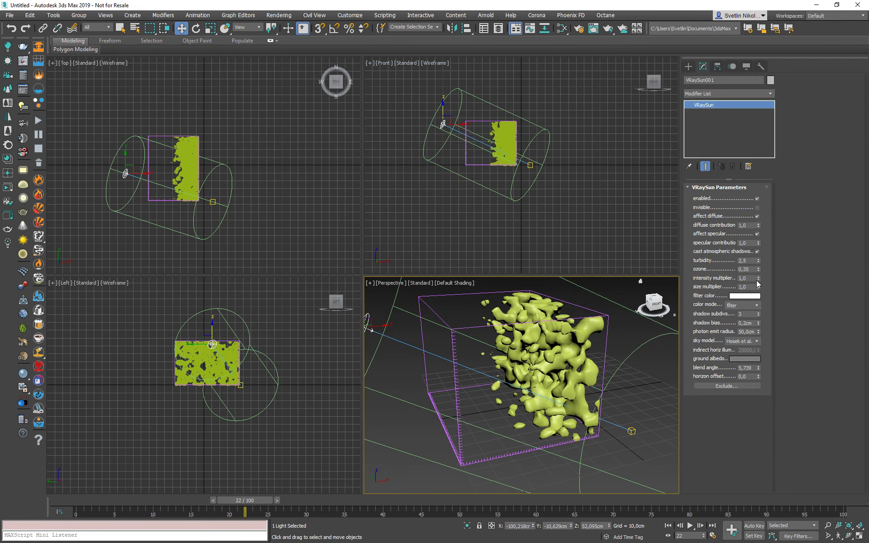
click(22, 47)
drag(571, 192, 242, 199)
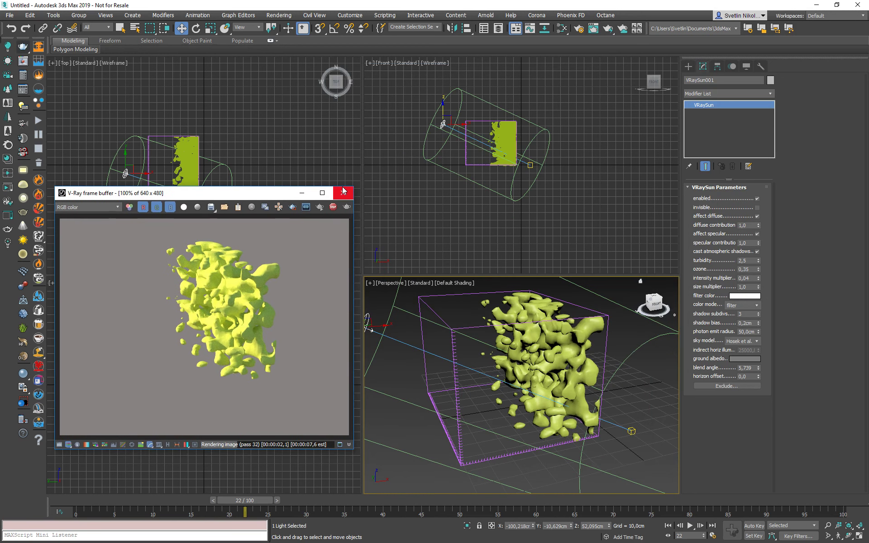
Render a close-up of the simulator mesh in the V-Ray frame buffer and stop the render
scroll(524, 368, up, 3)
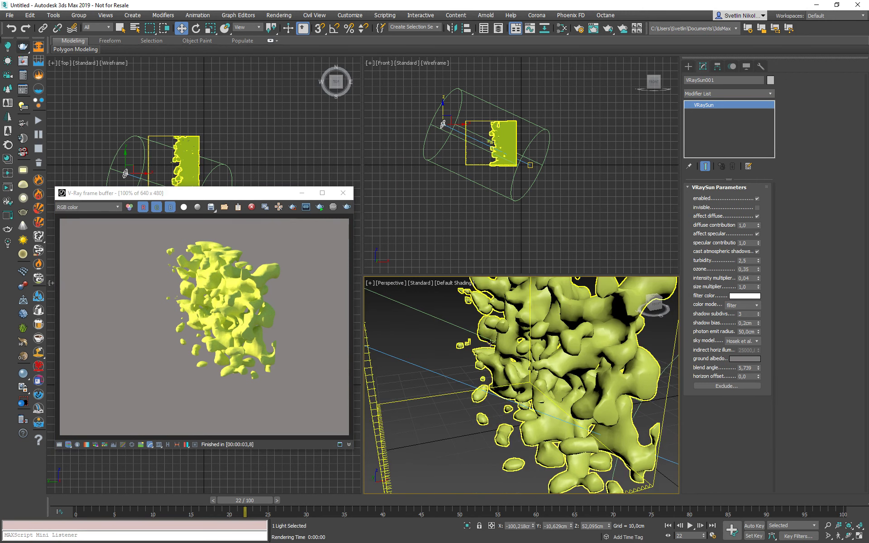
click(348, 207)
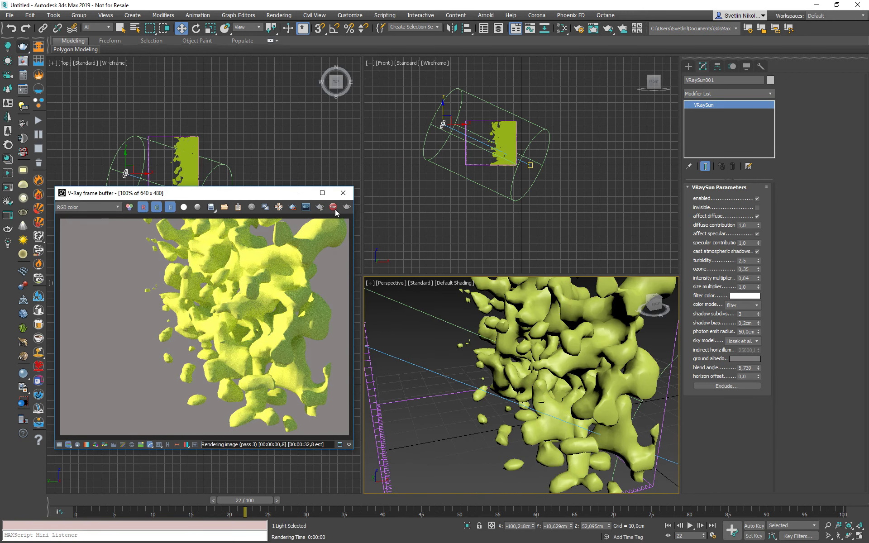
click(333, 209)
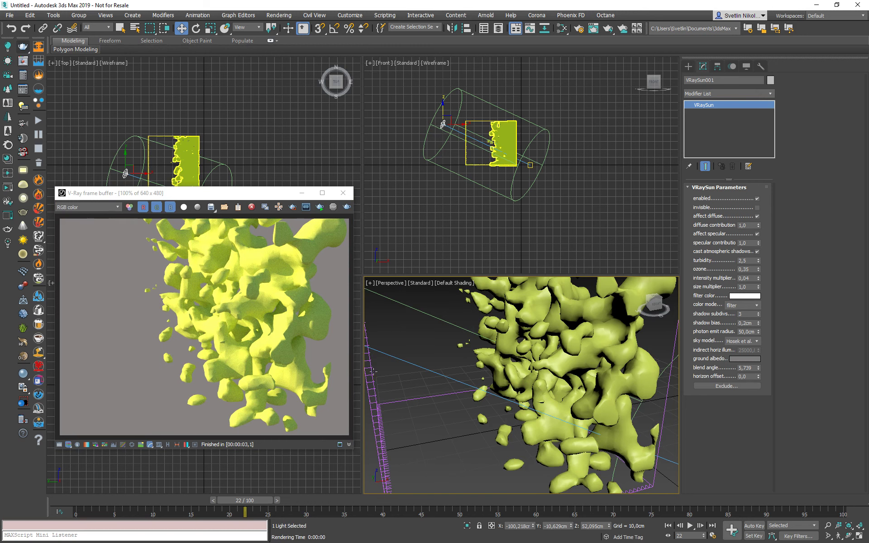
Select the Phoenix FD simulator, decrease its grid resolution three times to a 2.441 cm cell size, and render it
click(506, 343)
scroll(715, 267, down, 1)
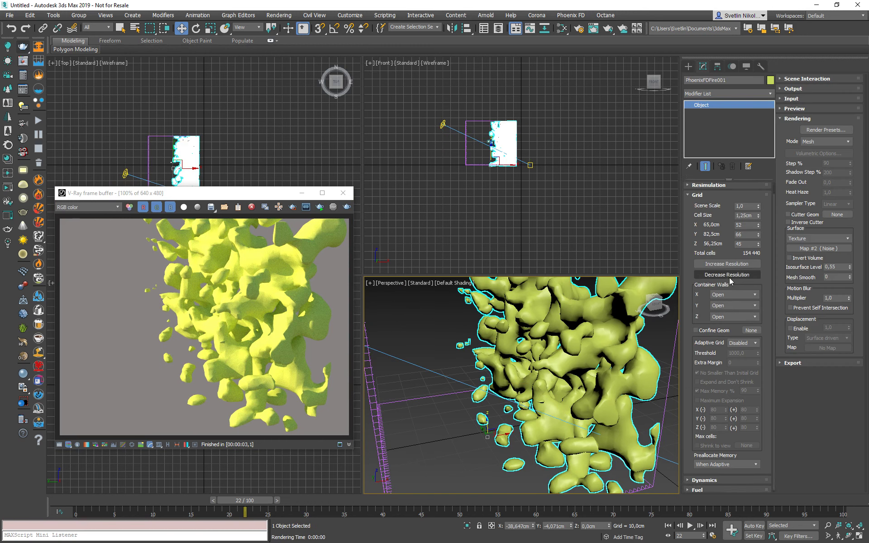
click(723, 275)
click(723, 274)
click(722, 276)
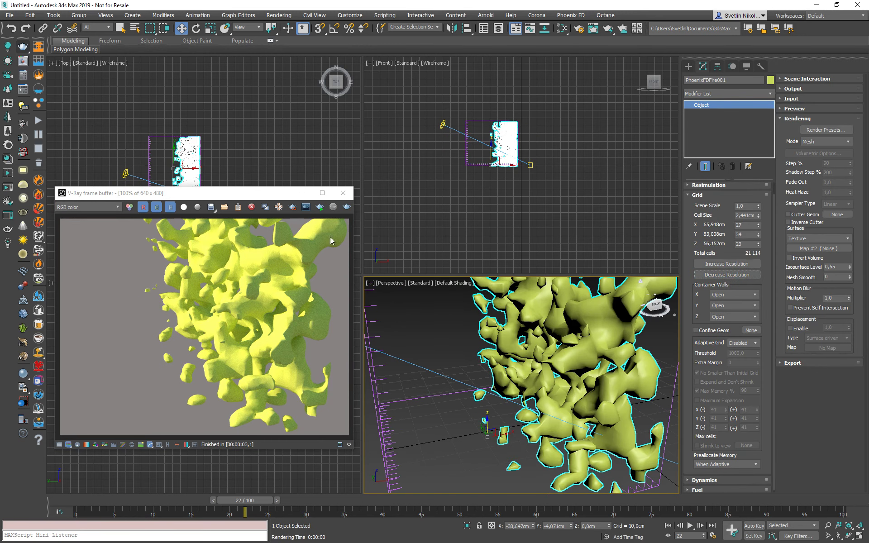
click(347, 208)
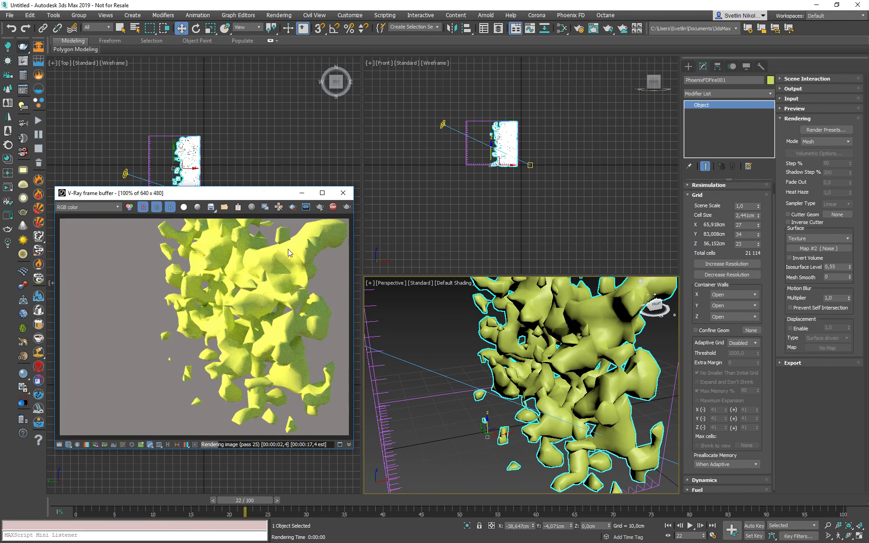
Increase the simulator's grid resolution once to a 1.953 cm cell size, render it again, and stop the render
click(727, 264)
click(346, 206)
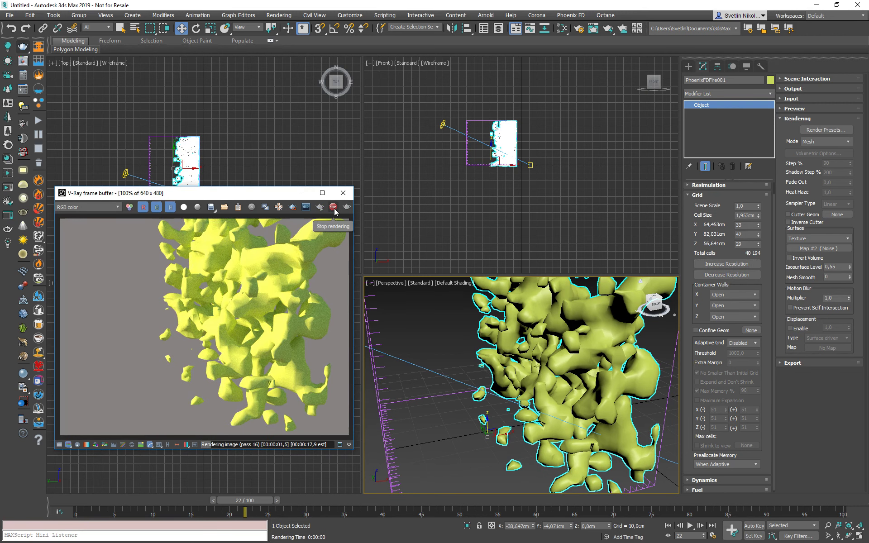
click(333, 207)
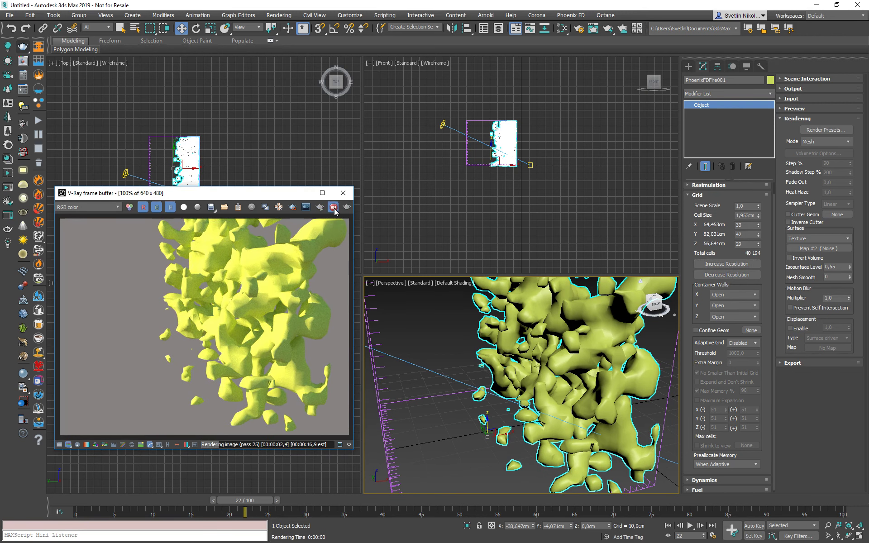
Set the simulator's rendering mode to Isosurface, render it, and inspect the surface at 400% in the frame buffer
click(829, 141)
click(814, 168)
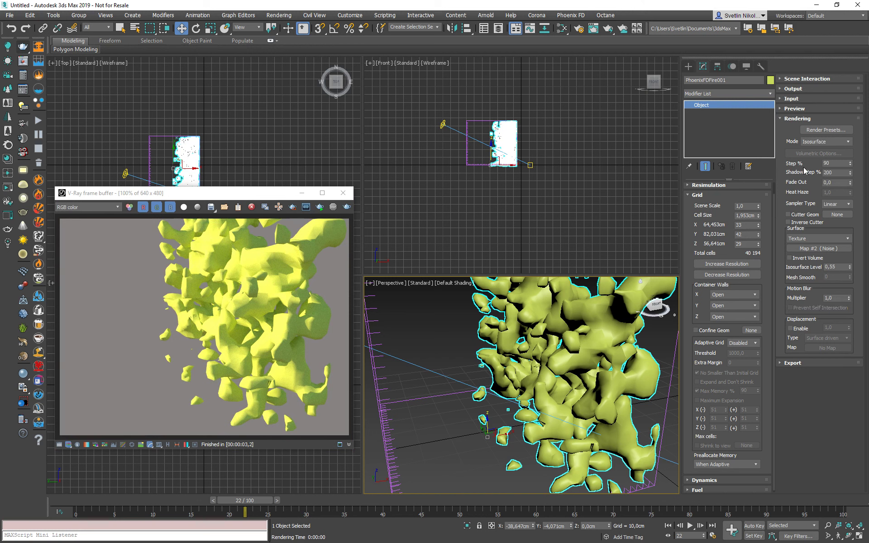
click(346, 207)
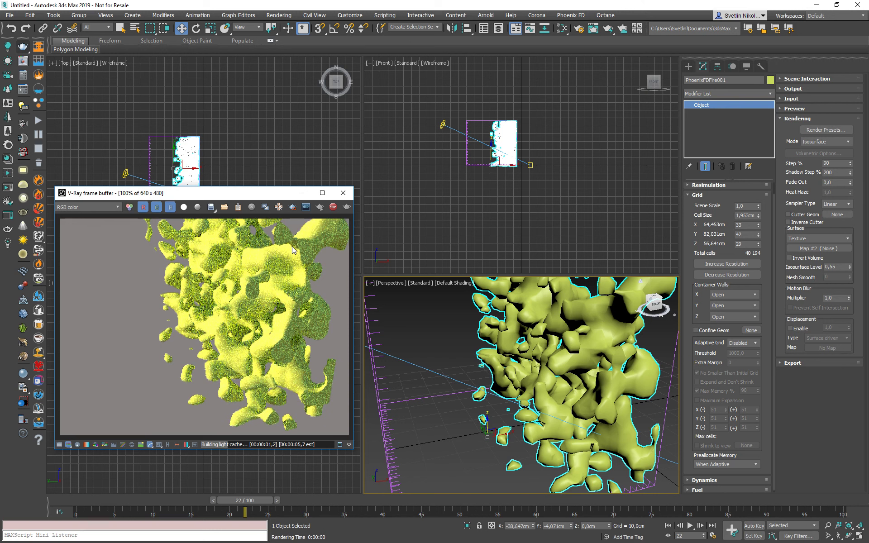
scroll(163, 333, up, 2)
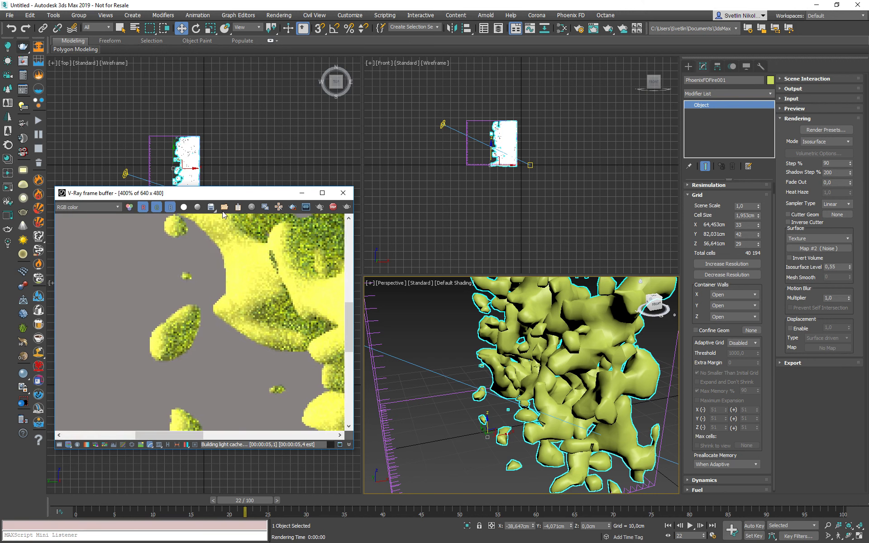
drag(221, 192, 238, 181)
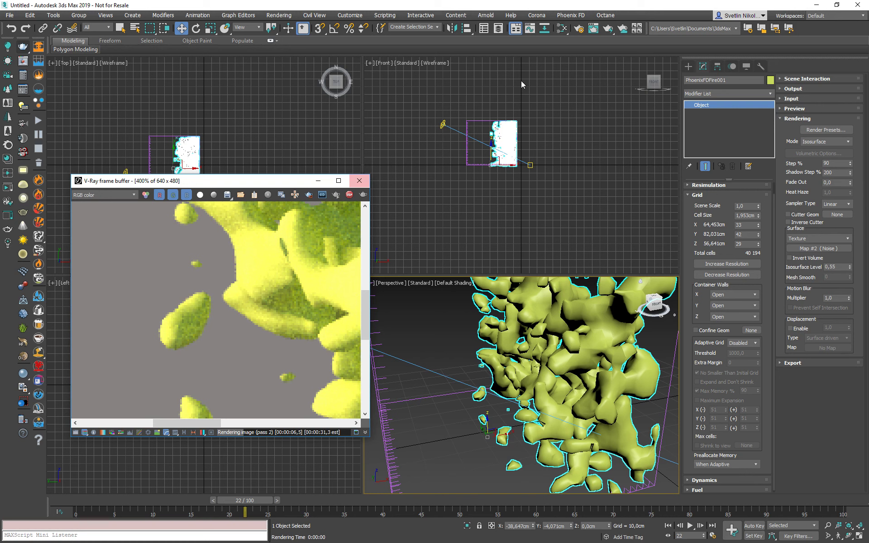
Disable global illumination in the V-Ray render settings, render the isosurface again, and view it at 100%
key(F10)
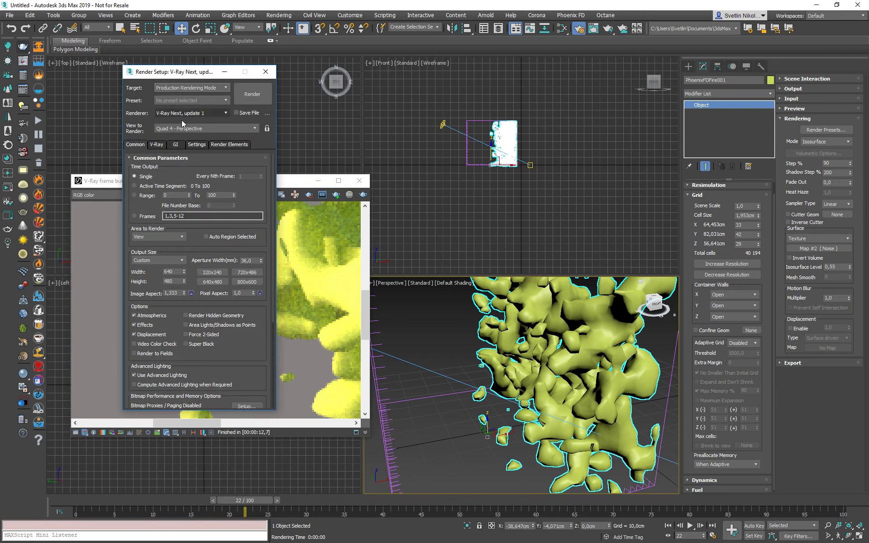
click(174, 144)
click(144, 168)
click(252, 93)
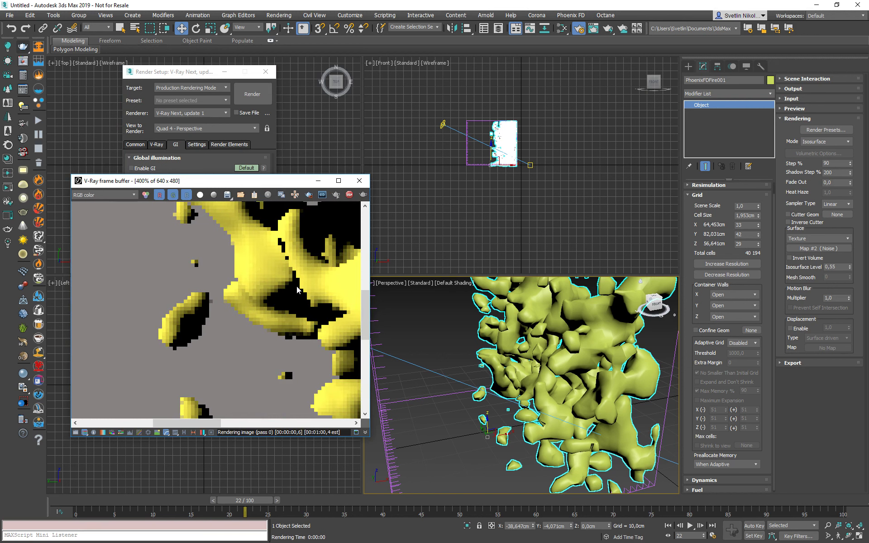
double_click(191, 320)
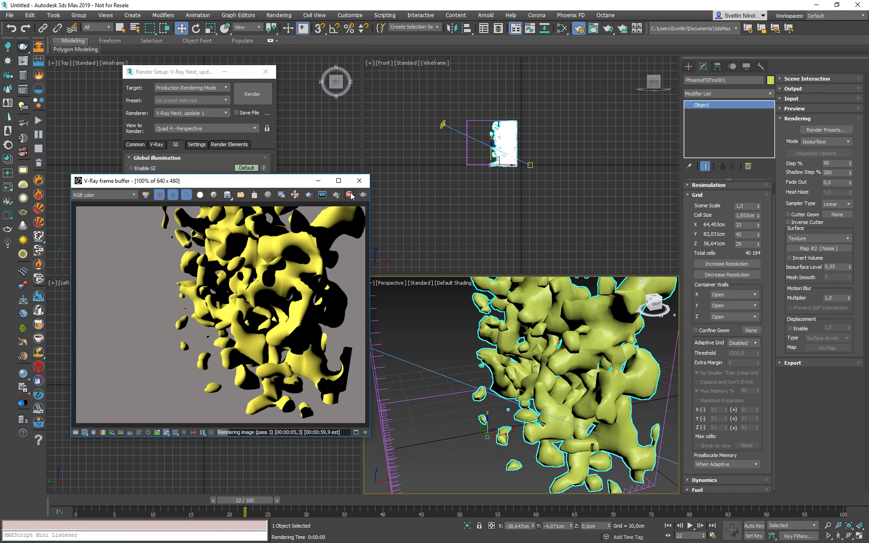
Switch the simulator's rendering mode back to Mesh and render it without global illumination
click(826, 141)
click(811, 174)
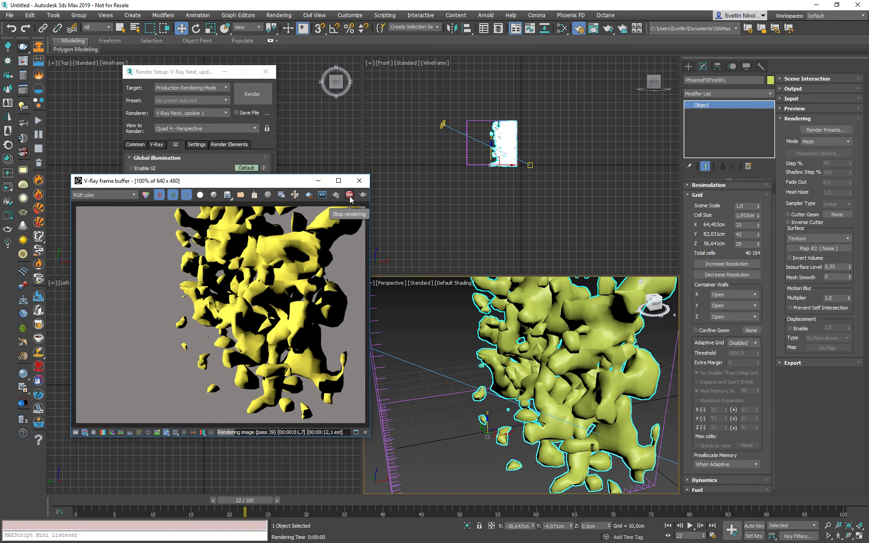
Stop the mesh render and set the simulator's rendering mode to Isosurface
click(350, 196)
click(826, 141)
click(807, 170)
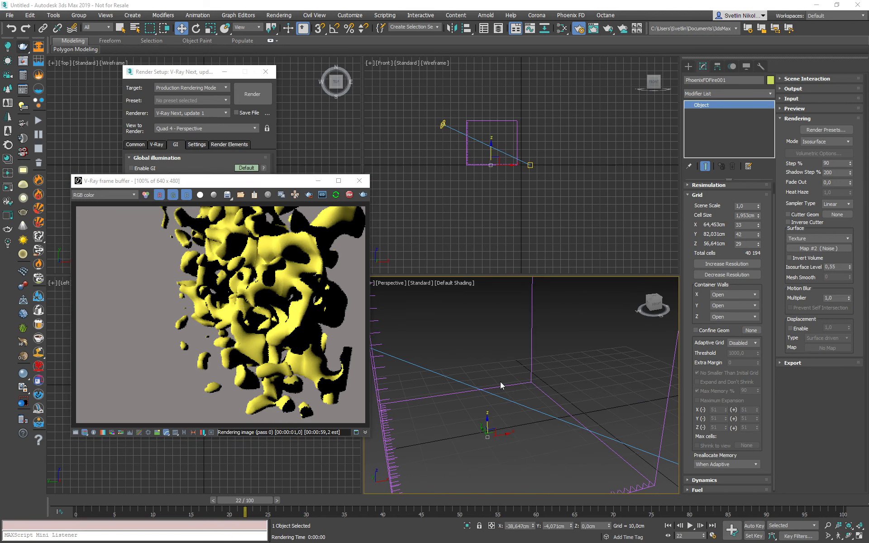
Inspect the interactive isosurface render from different angles and distances, ending by stopping it and closing the frame buffer
scroll(500, 396, down, 2)
scroll(493, 398, down, 3)
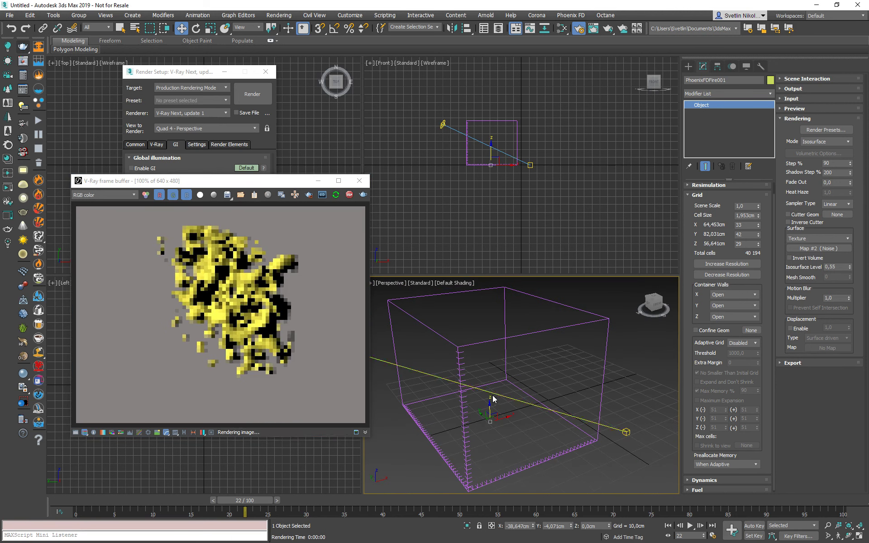
scroll(481, 400, up, 1)
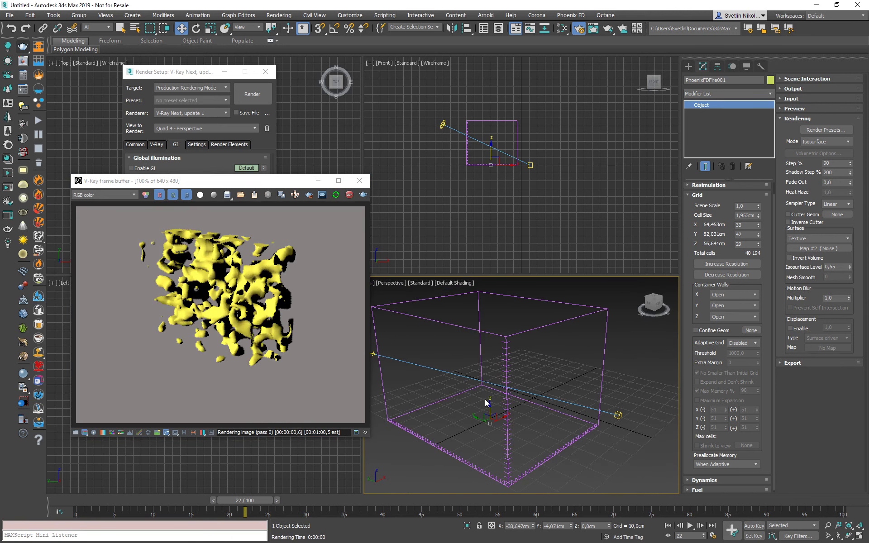
scroll(478, 396, up, 4)
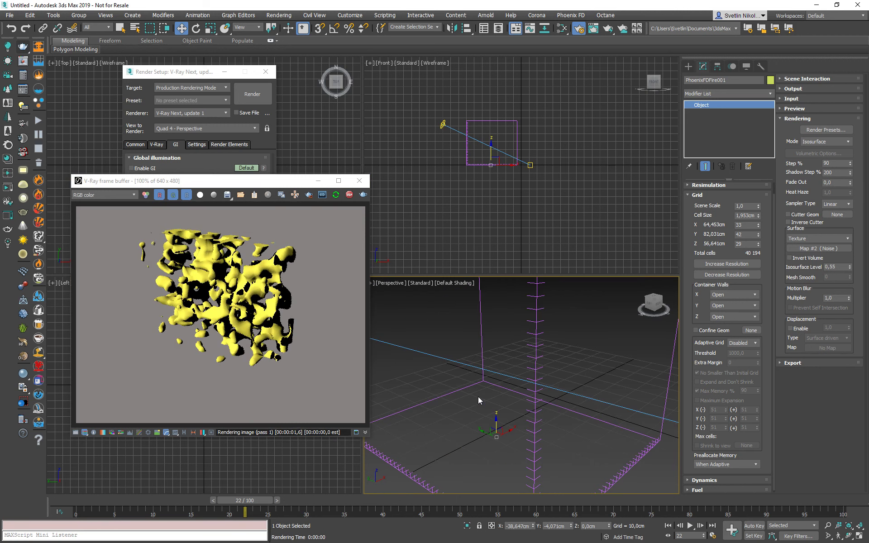
click(350, 195)
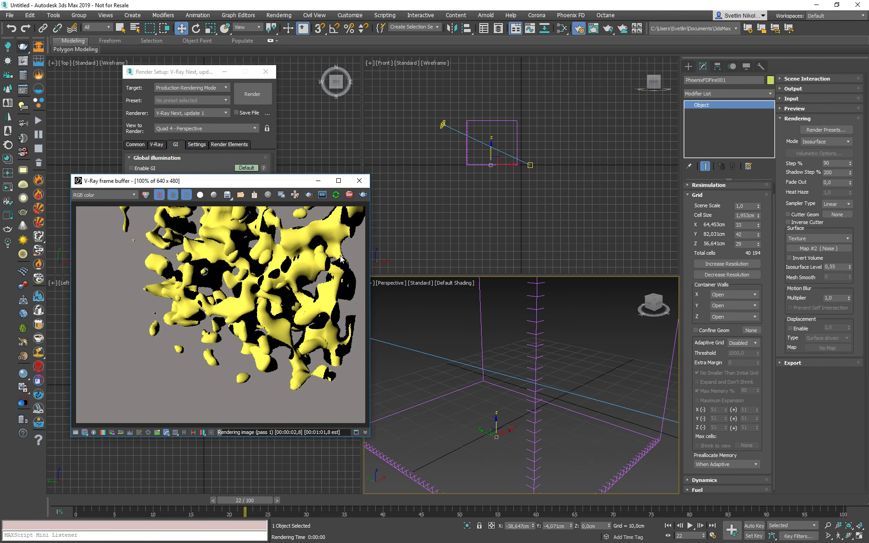
click(358, 181)
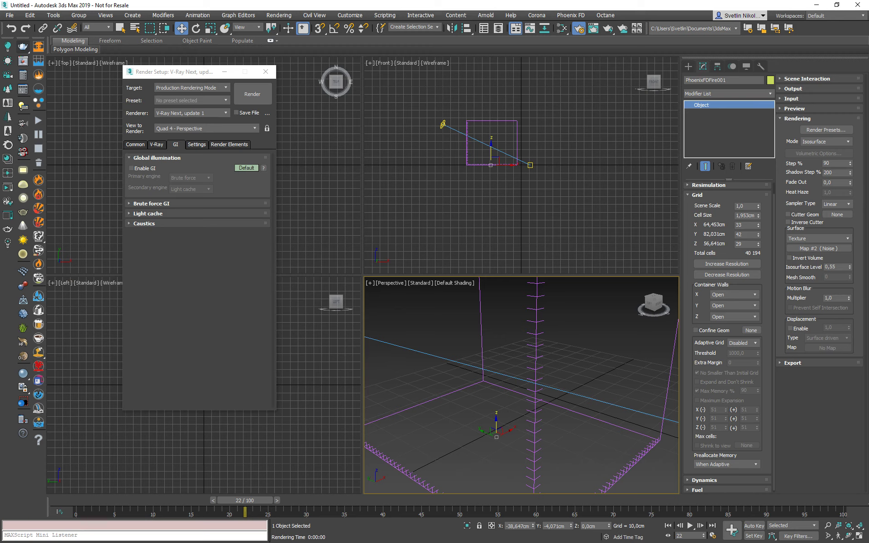